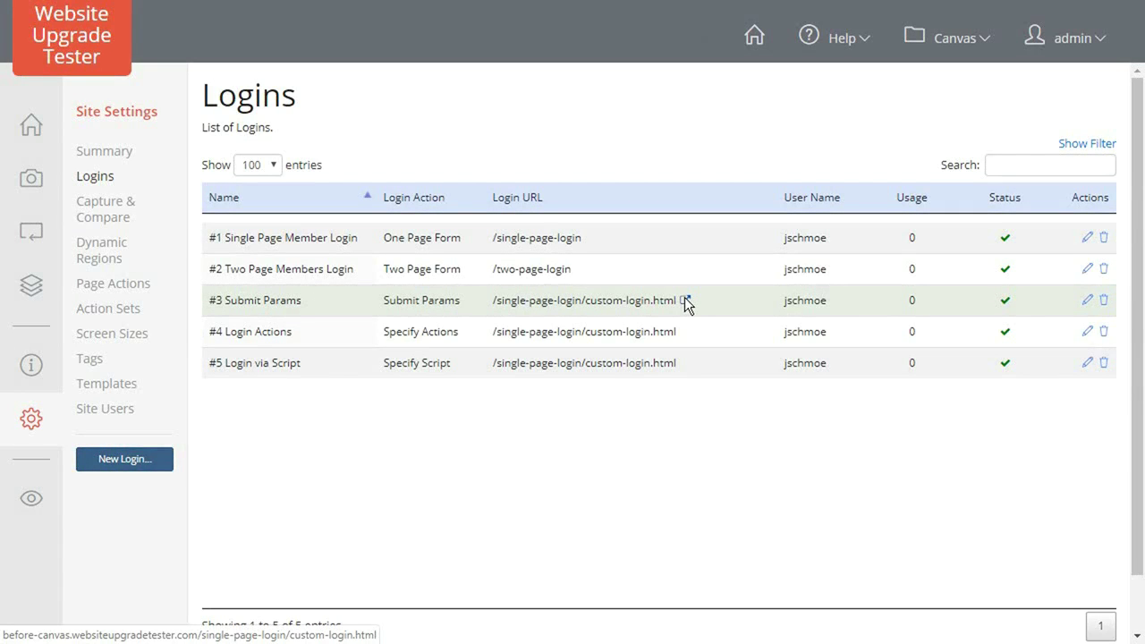
# Open the Canvas login page from the #3 Submit Params URL with the browser's Network panel showing.
pyautogui.click(685, 301)
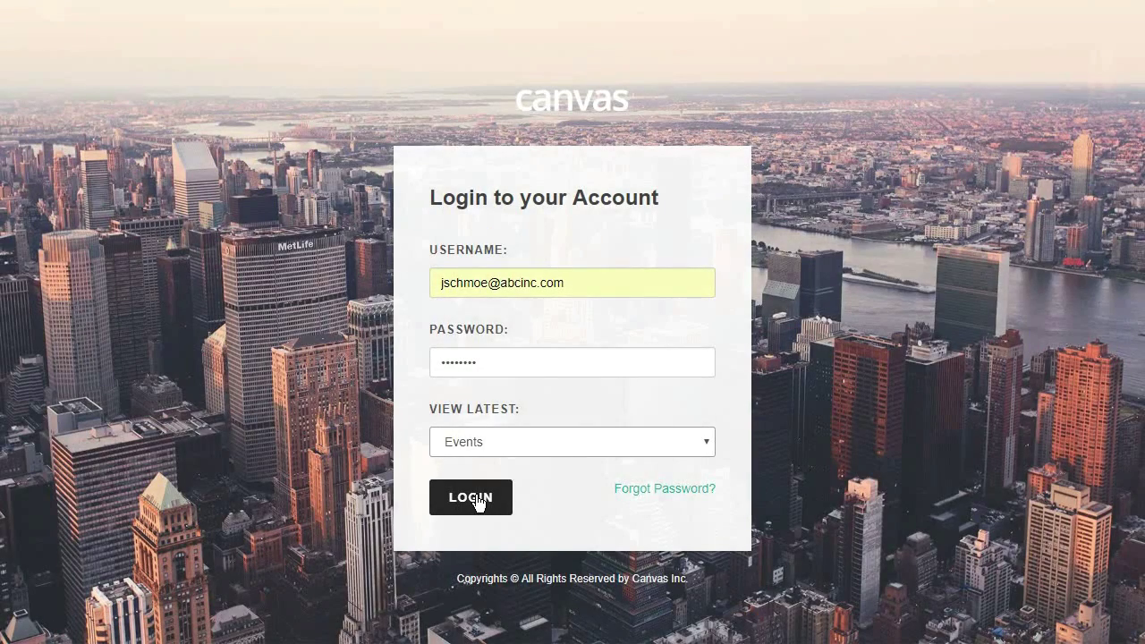
pyautogui.press('F12')
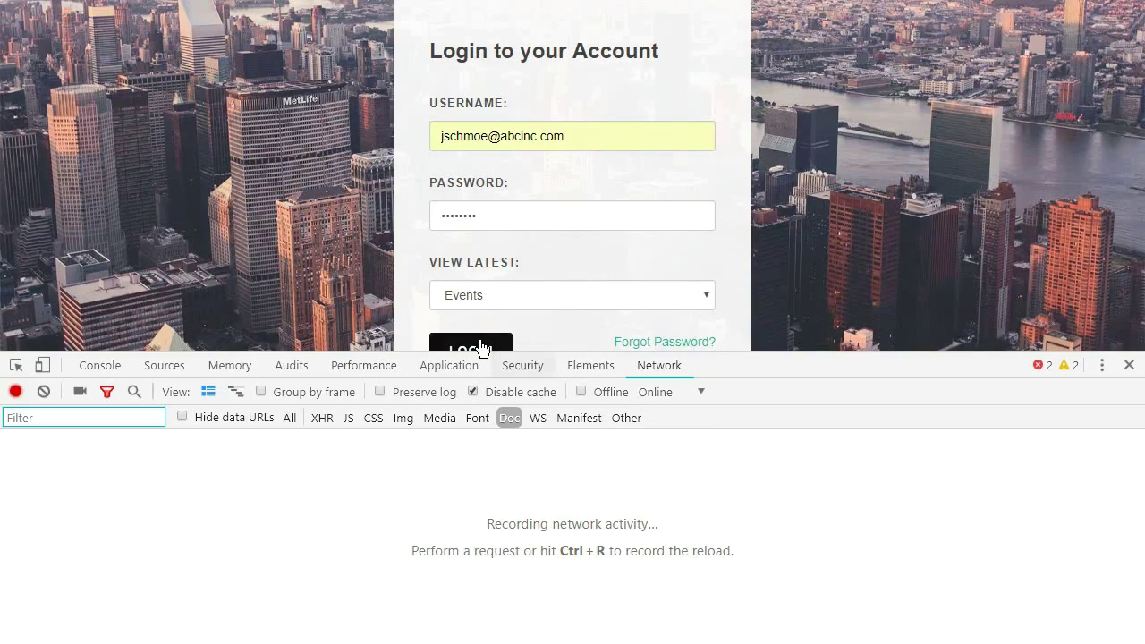
# Submit the Canvas login to capture its request, then start editing the #3 Submit Params login.
pyautogui.click(481, 347)
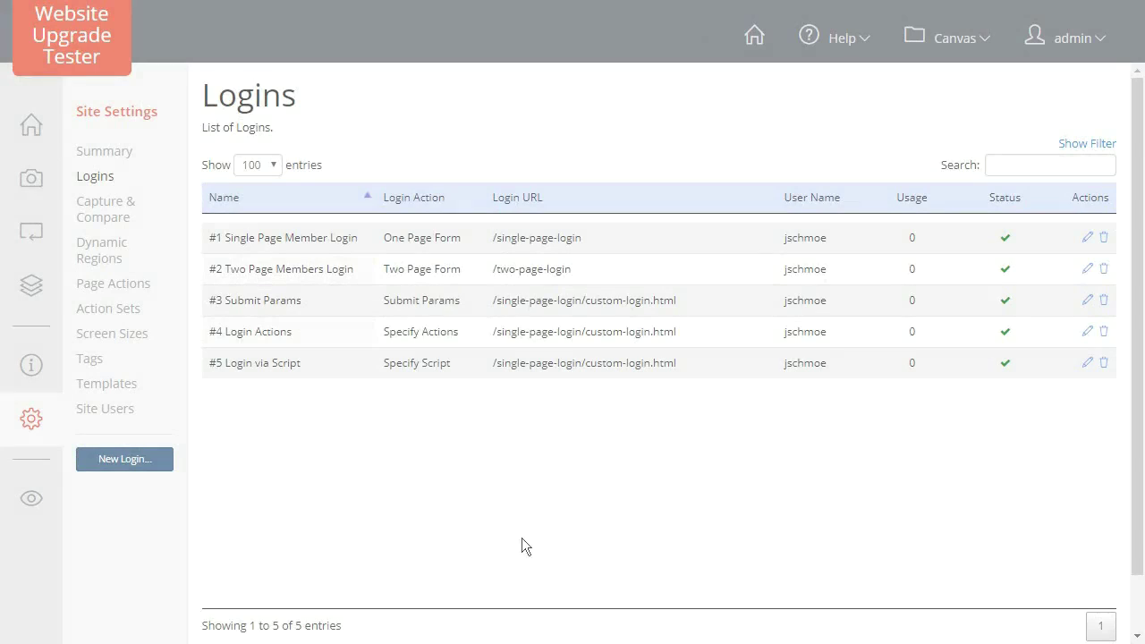
pyautogui.click(1087, 301)
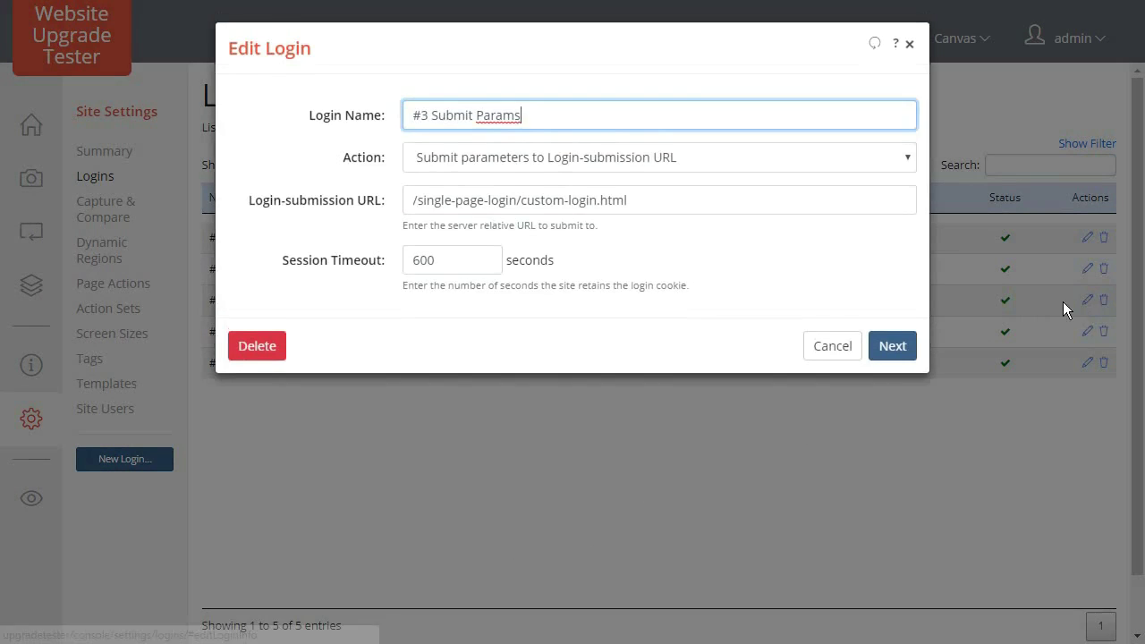
# Review the #3 login's name, Submit Params action, URL and 600-second timeout, then continue to submit parameters.
pyautogui.click(614, 116)
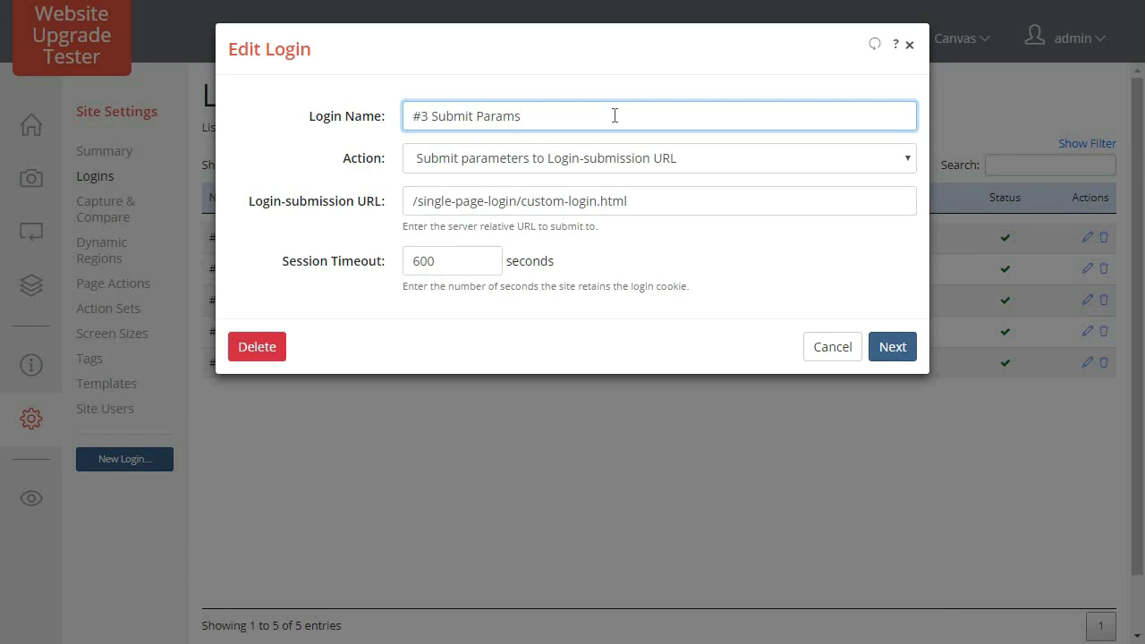
pyautogui.click(687, 156)
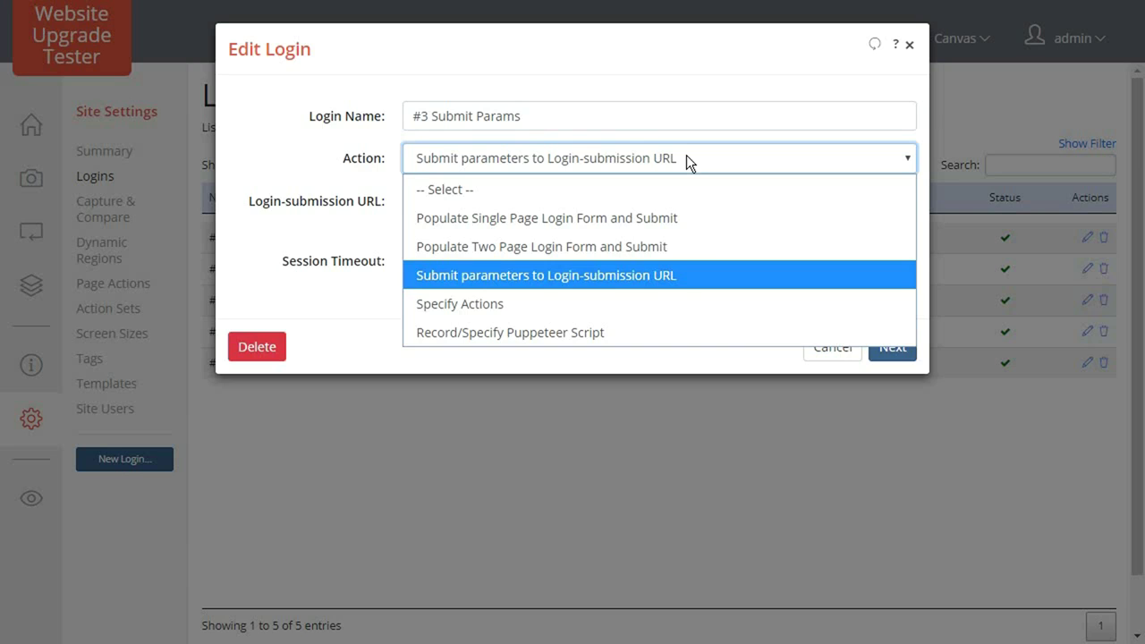
pyautogui.click(687, 161)
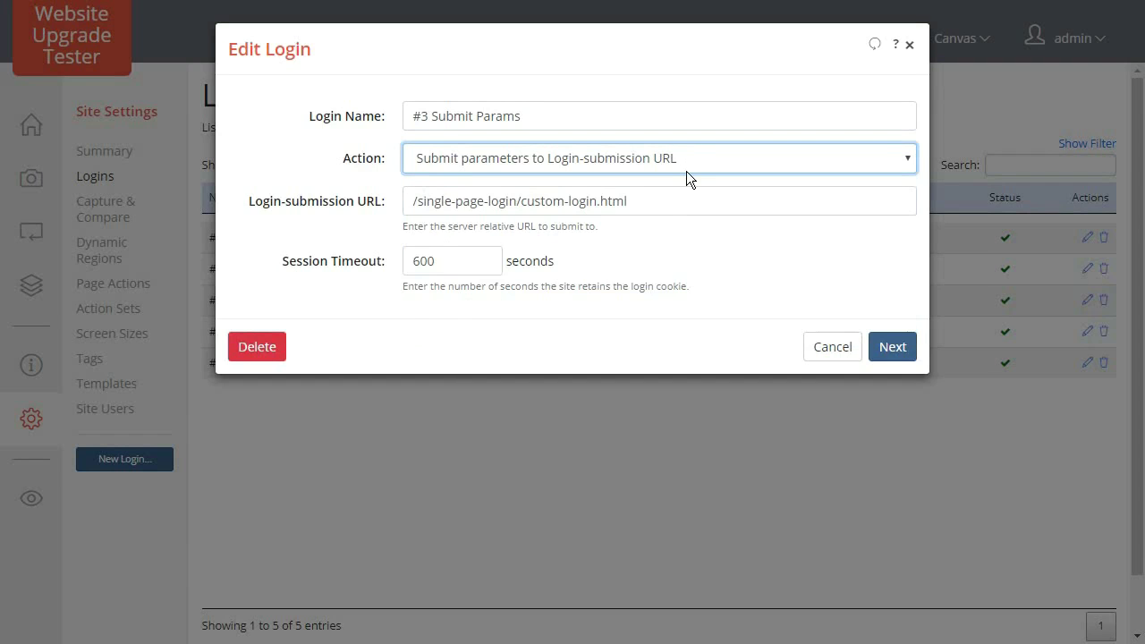
pyautogui.click(682, 202)
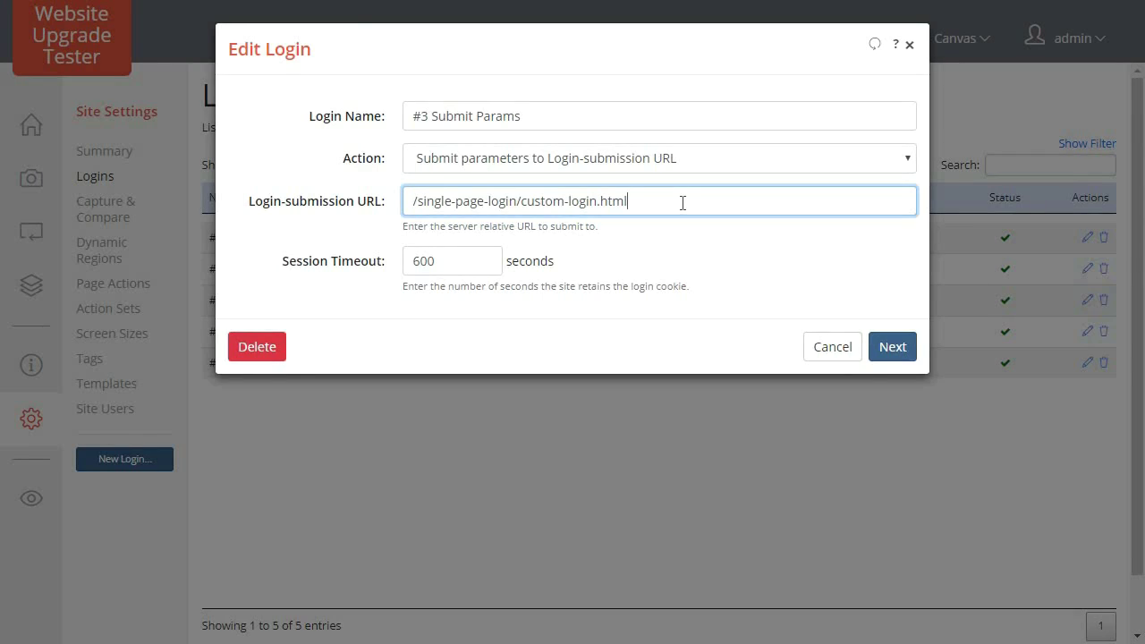
pyautogui.click(470, 262)
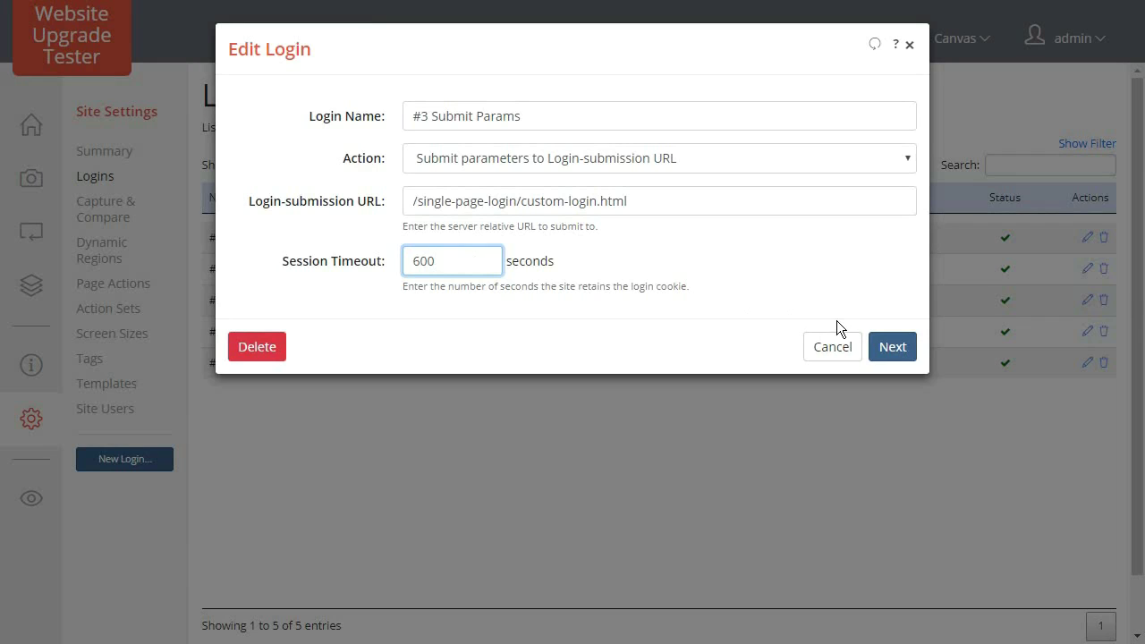
pyautogui.click(886, 346)
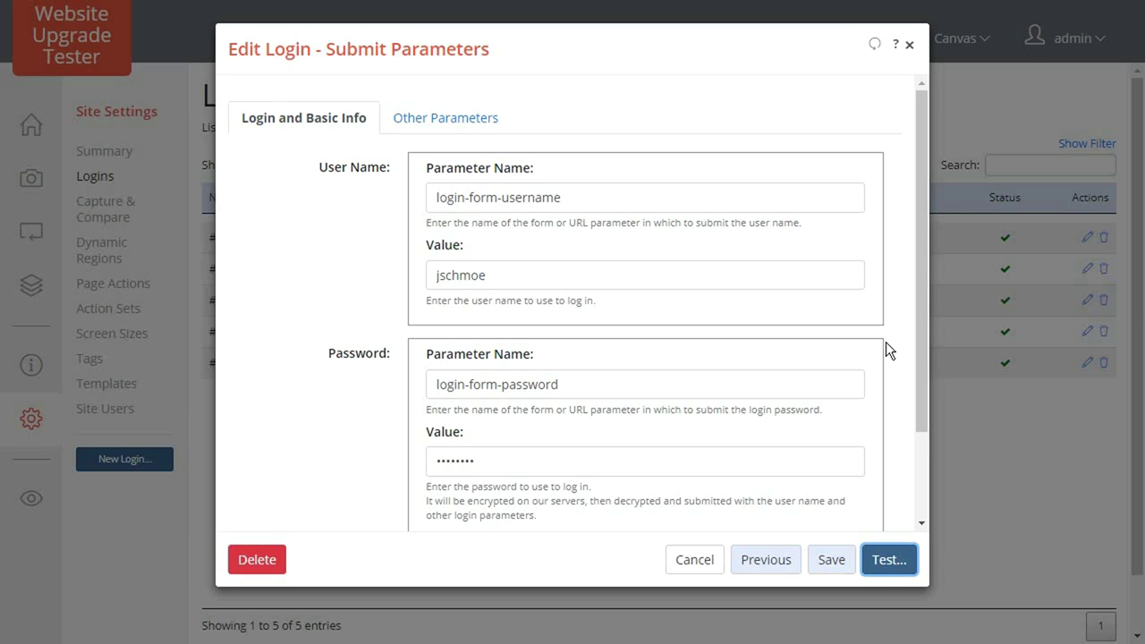
# Review the login-form-username and login-form-password parameter names and their values.
pyautogui.click(577, 195)
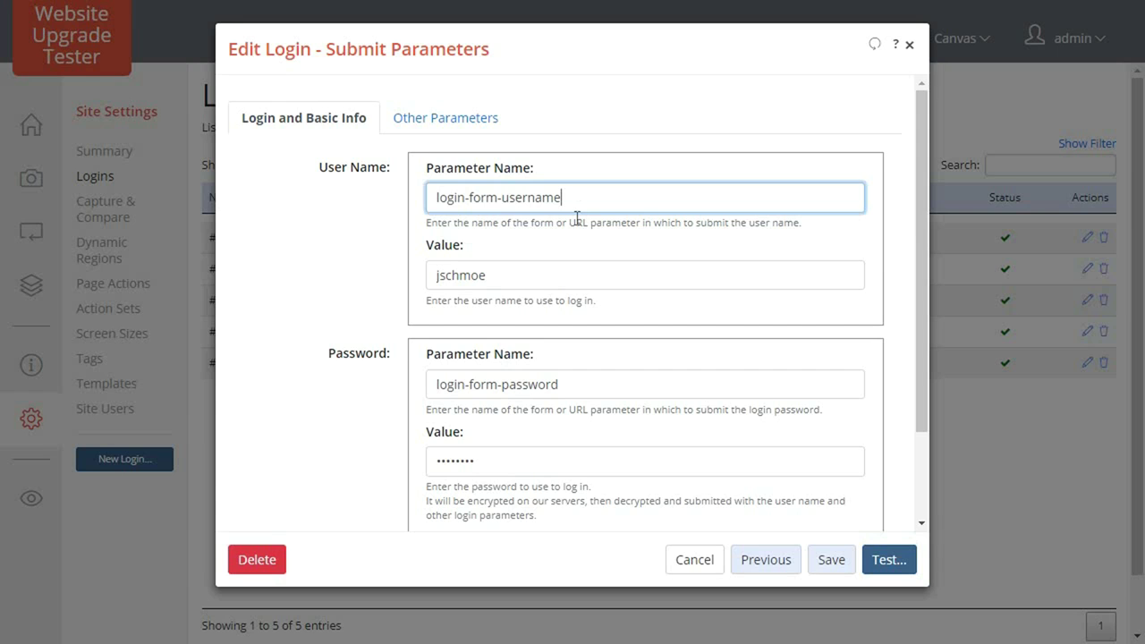
pyautogui.click(575, 272)
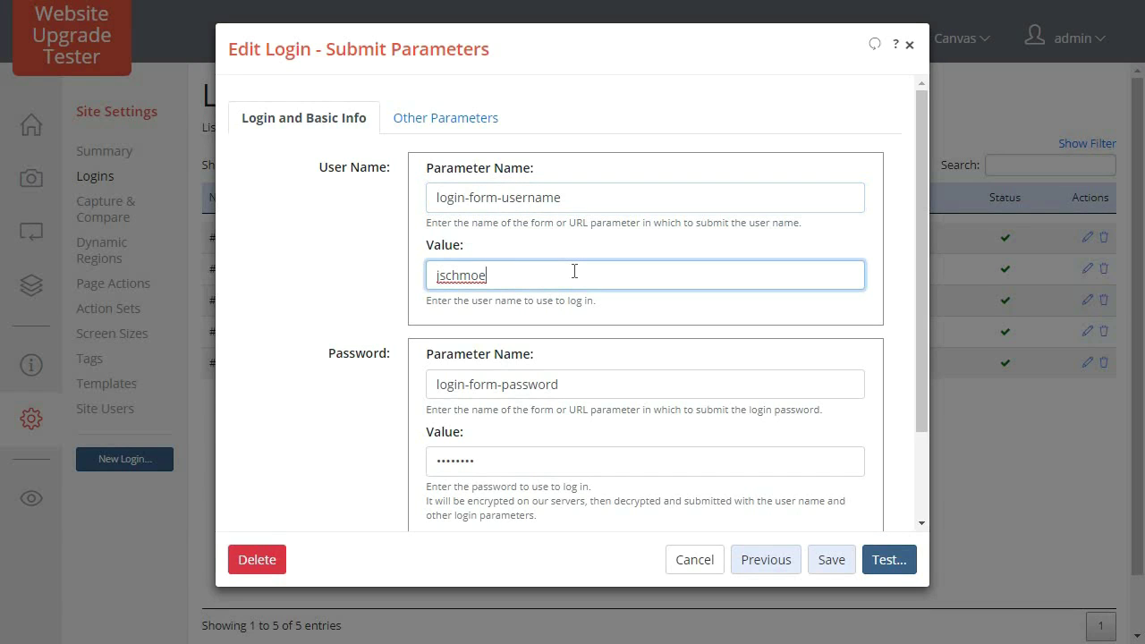
pyautogui.click(581, 379)
pyautogui.click(595, 463)
# Set the HTTP submit method to POST and show the Other Parameters list.
pyautogui.scroll(-3, 690, 510)
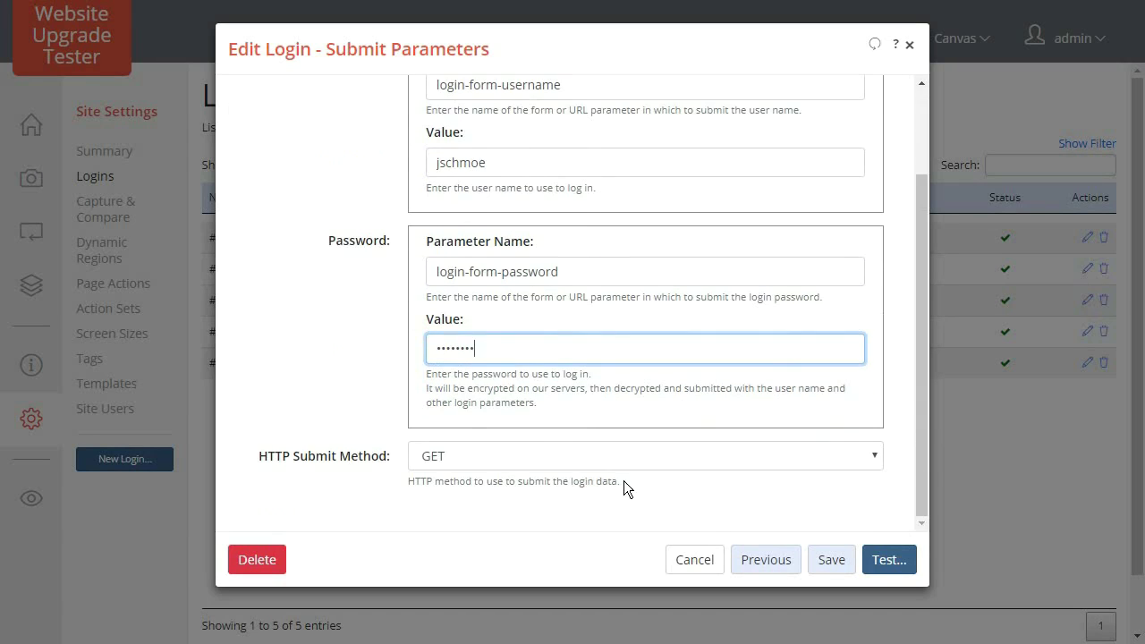
pyautogui.click(566, 456)
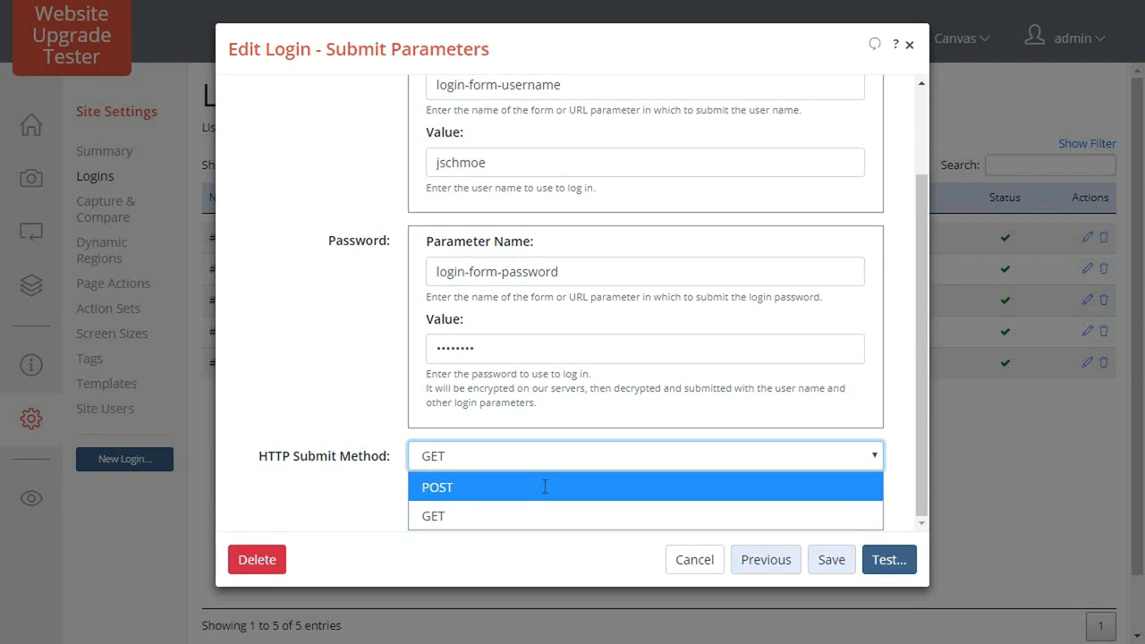
pyautogui.click(545, 486)
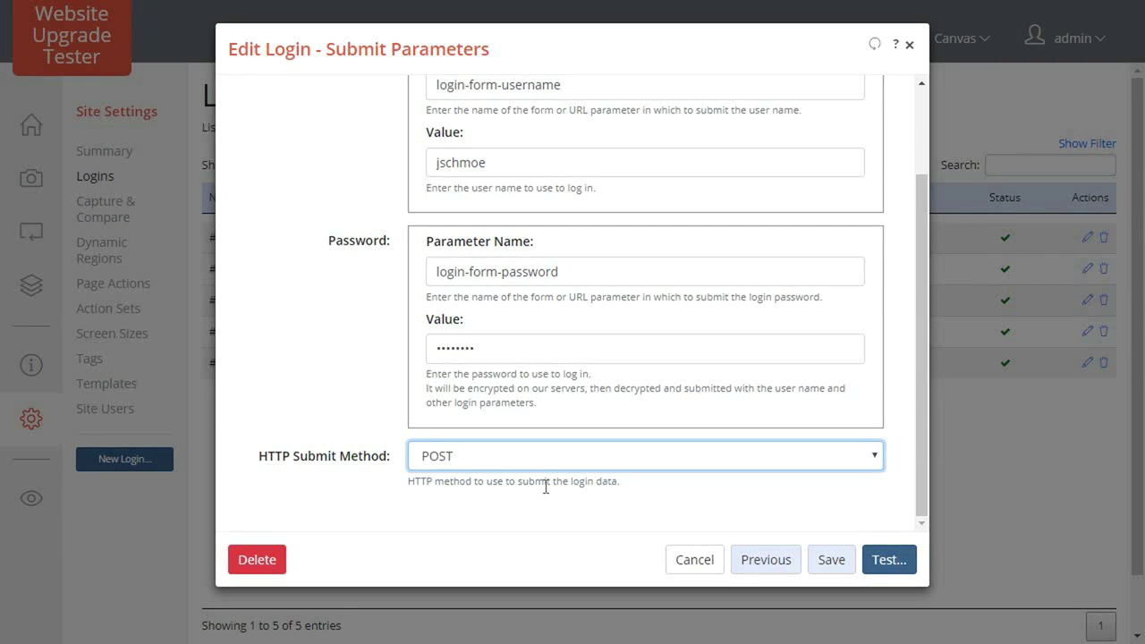
pyautogui.scroll(3, 564, 483)
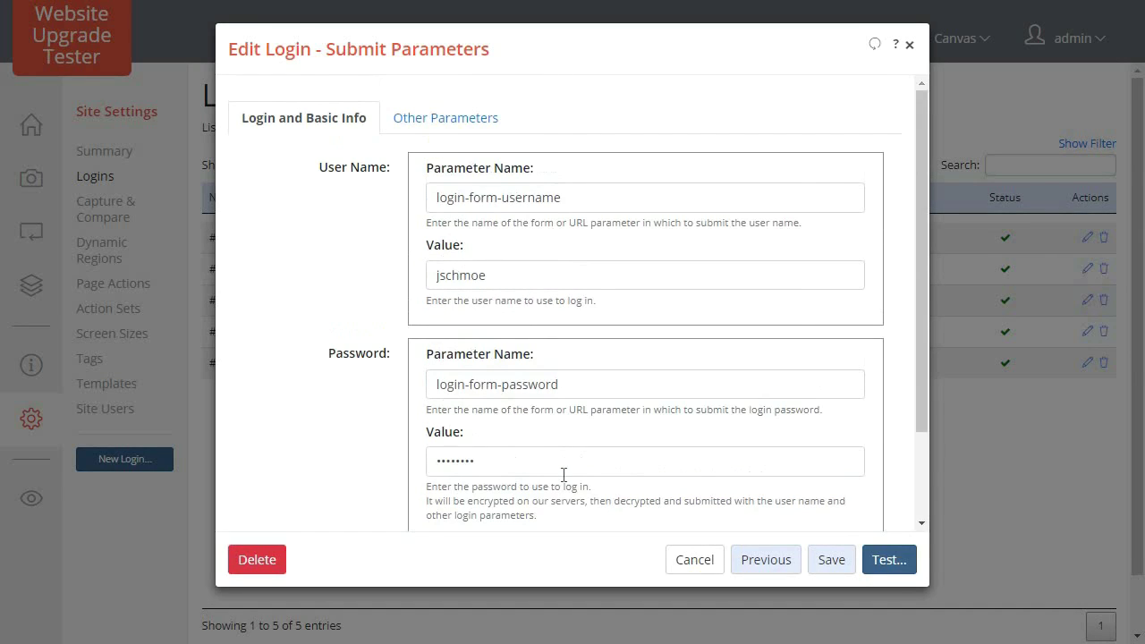
pyautogui.click(440, 128)
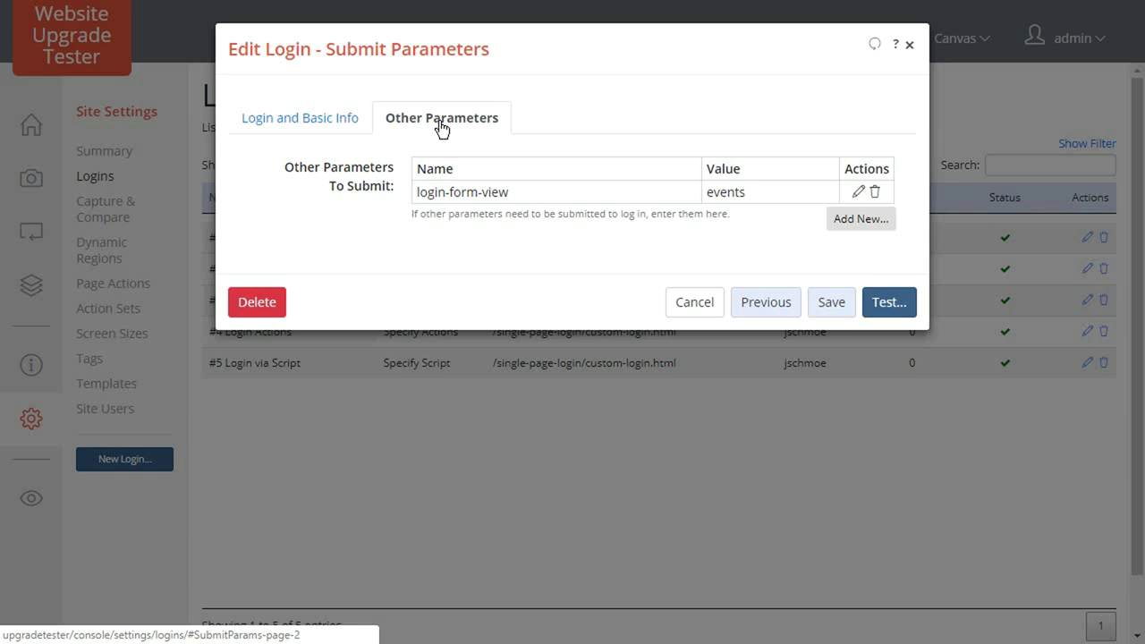
pyautogui.click(870, 220)
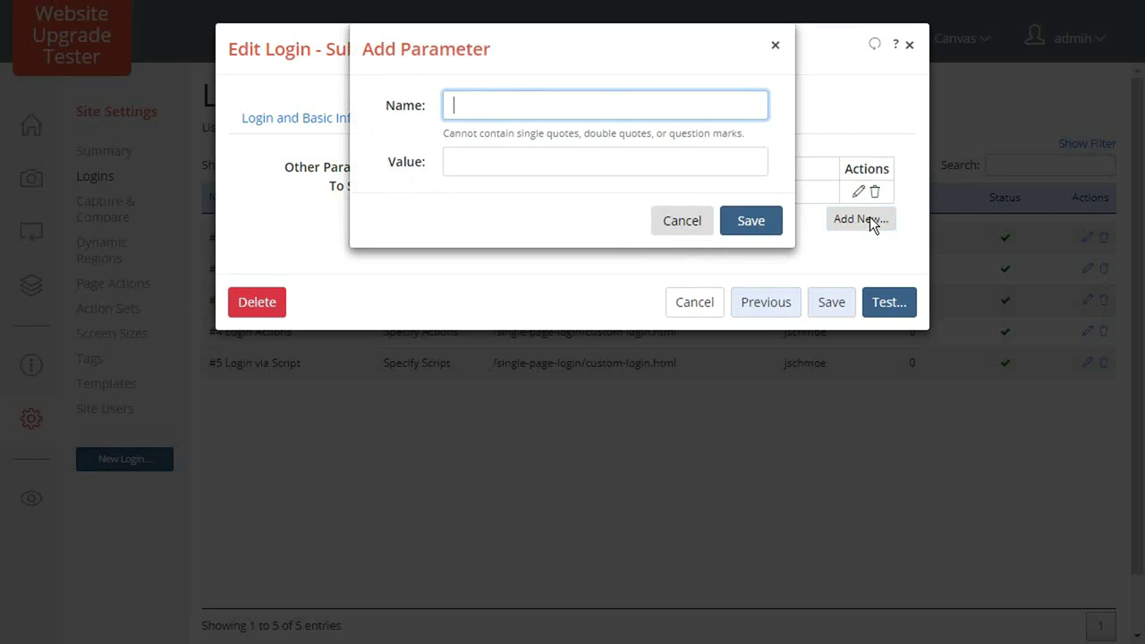
pyautogui.click(679, 220)
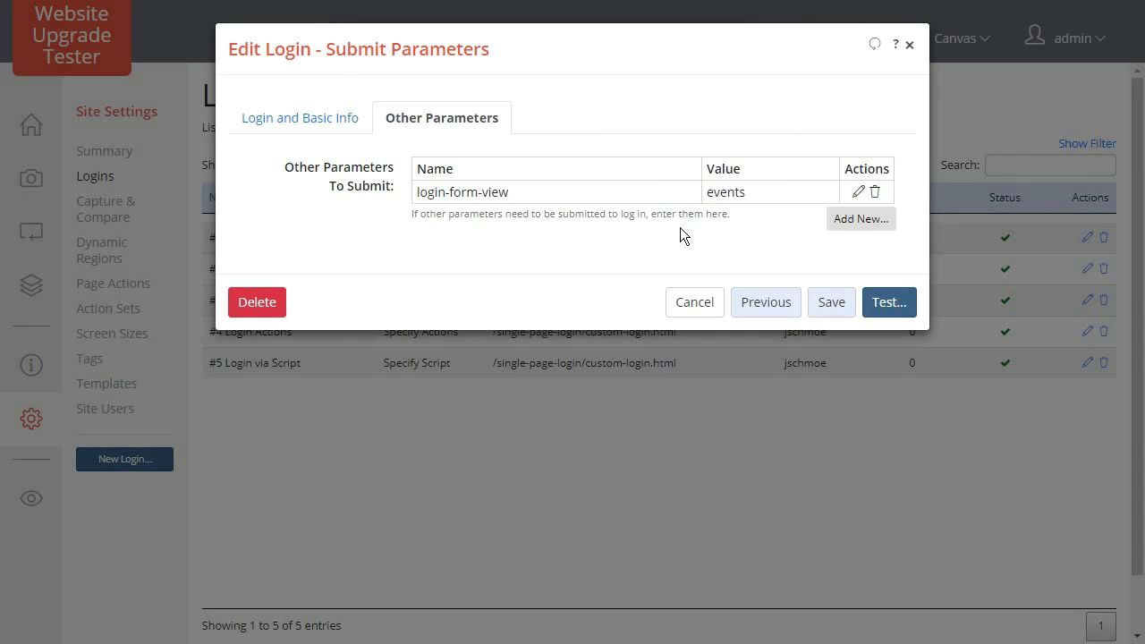
# Start a test capture using the before-canvas root URL and the page /members-only/.
pyautogui.click(884, 304)
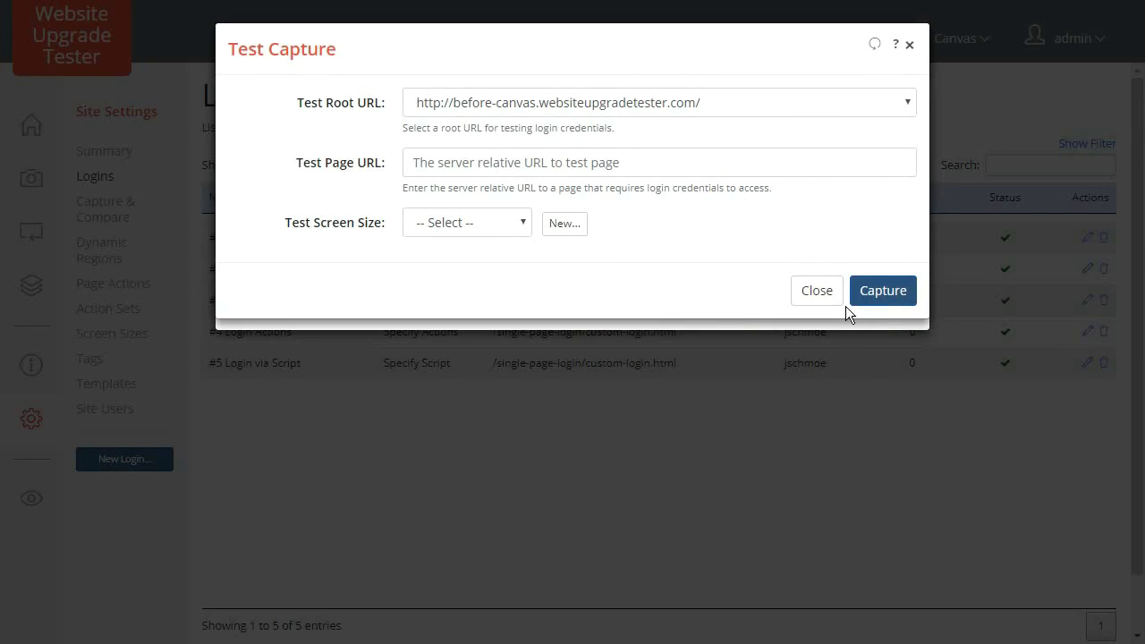
pyautogui.click(515, 103)
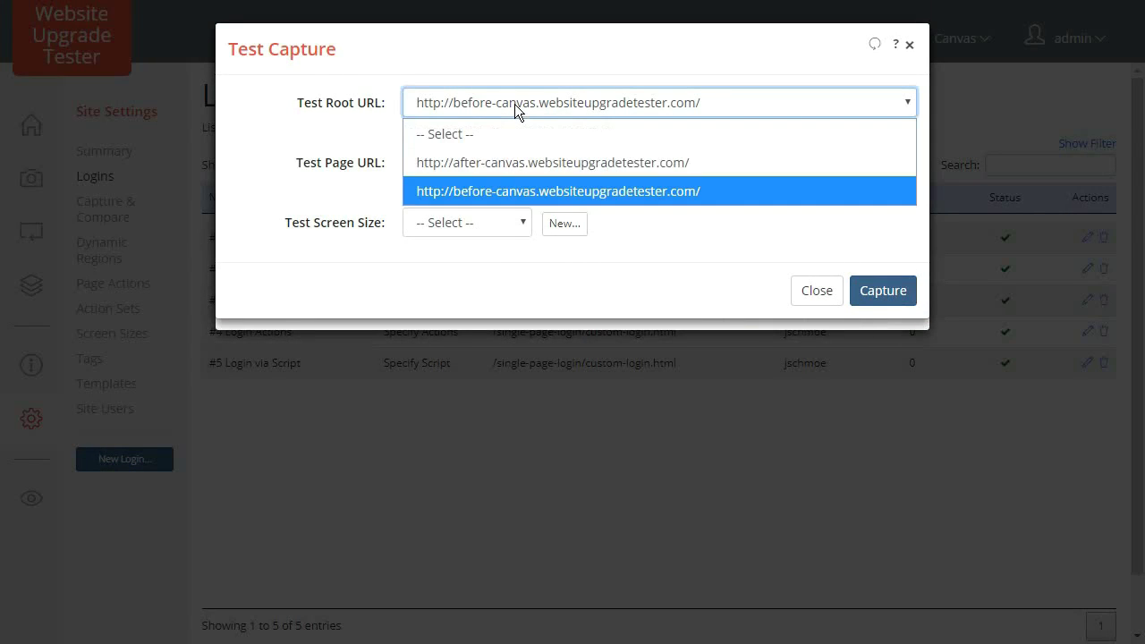
pyautogui.click(515, 104)
pyautogui.click(505, 161)
pyautogui.write('/')
pyautogui.write('emb')
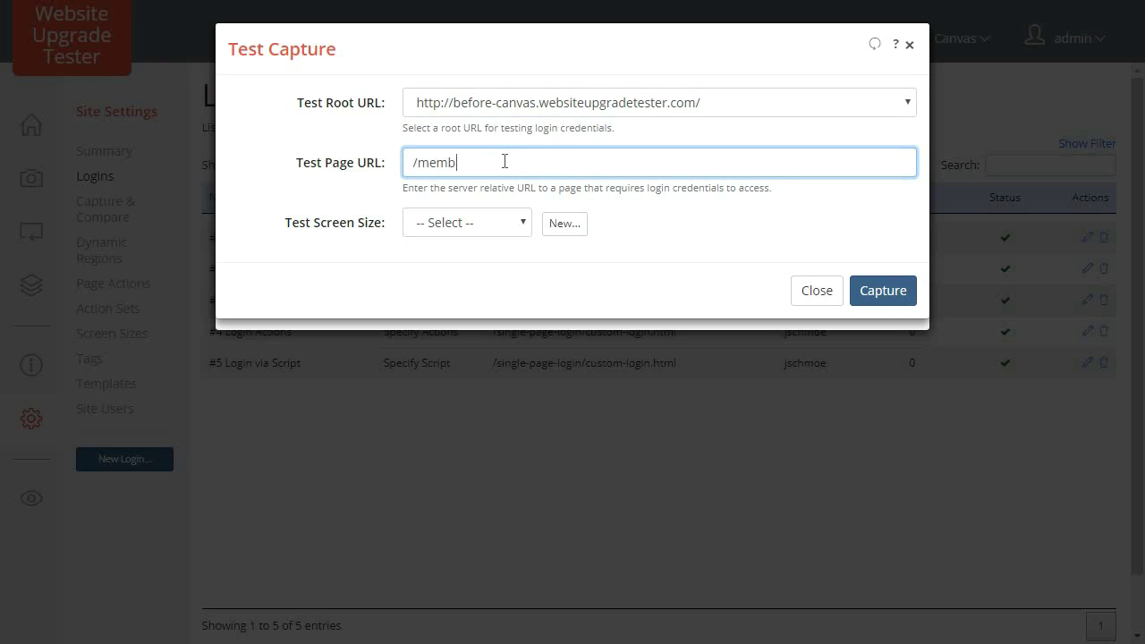
pyautogui.write('ers-only/')
# Capture the members-only page at the 980x1280 test screen size.
pyautogui.click(458, 221)
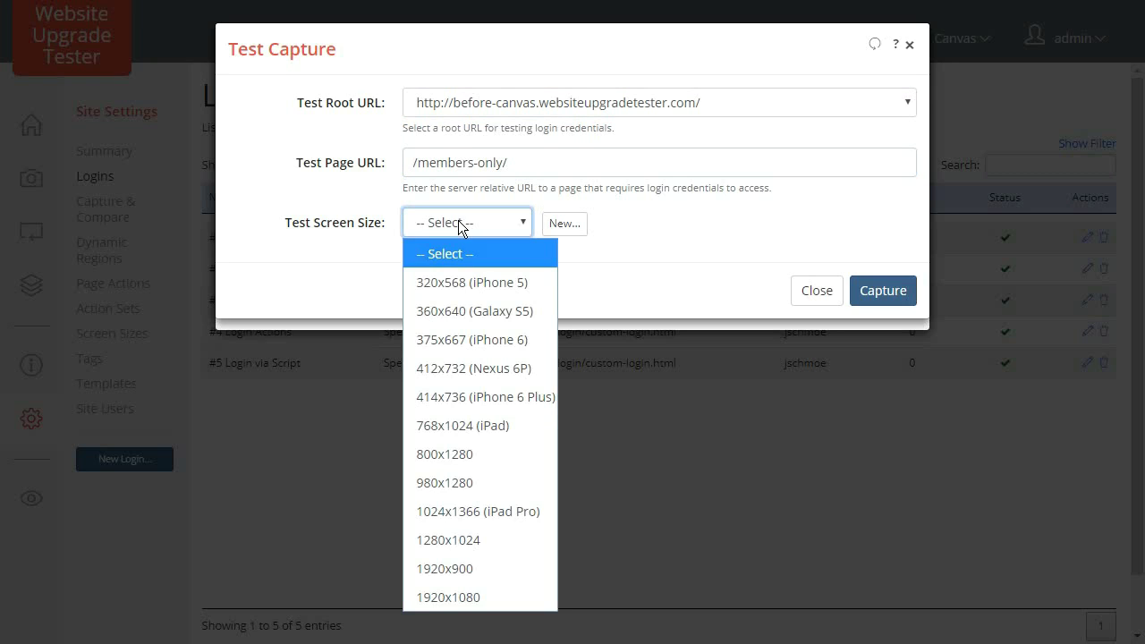
pyautogui.click(461, 482)
pyautogui.click(893, 290)
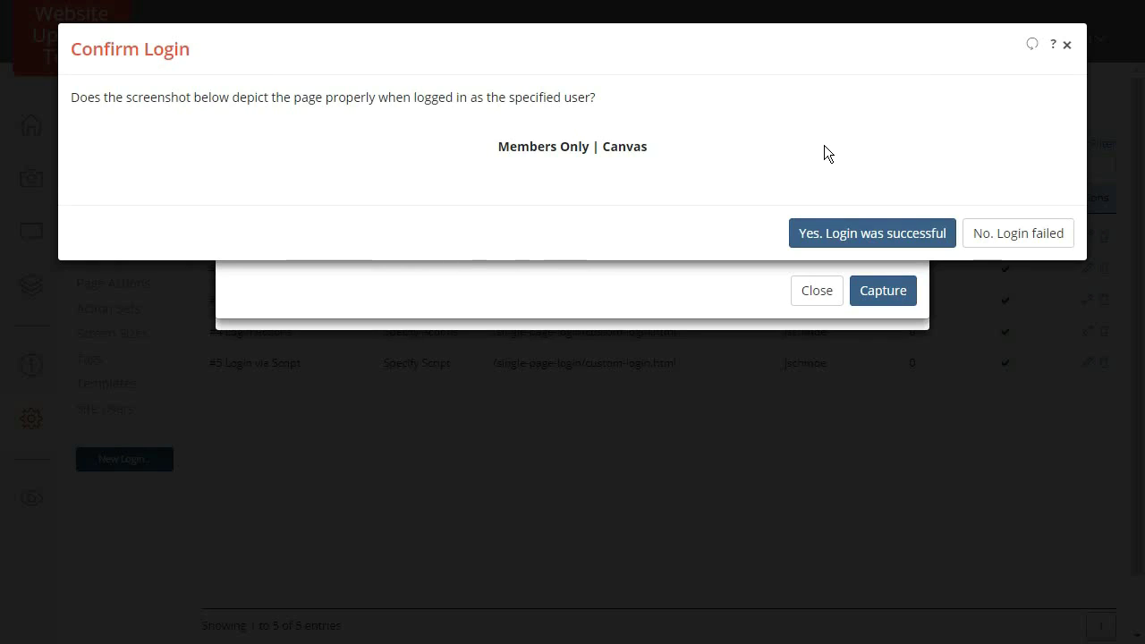
# Scroll through the captured Members Only page and confirm 'Yes. Login was successful'.
pyautogui.scroll(-3, 785, 282)
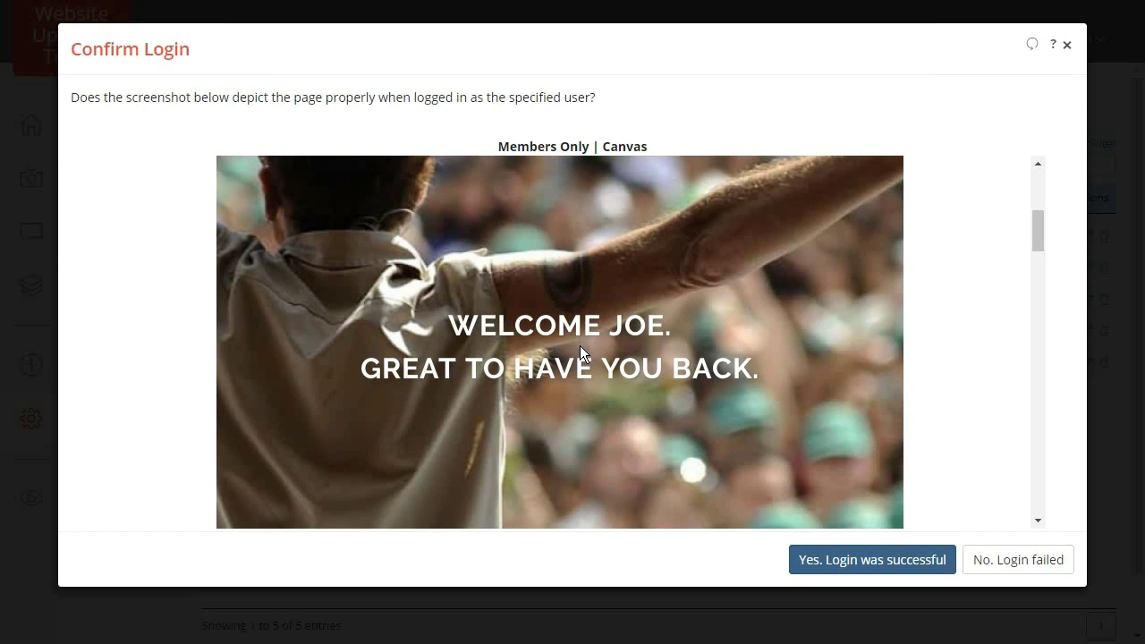
pyautogui.scroll(-5, 579, 348)
pyautogui.scroll(4, 579, 349)
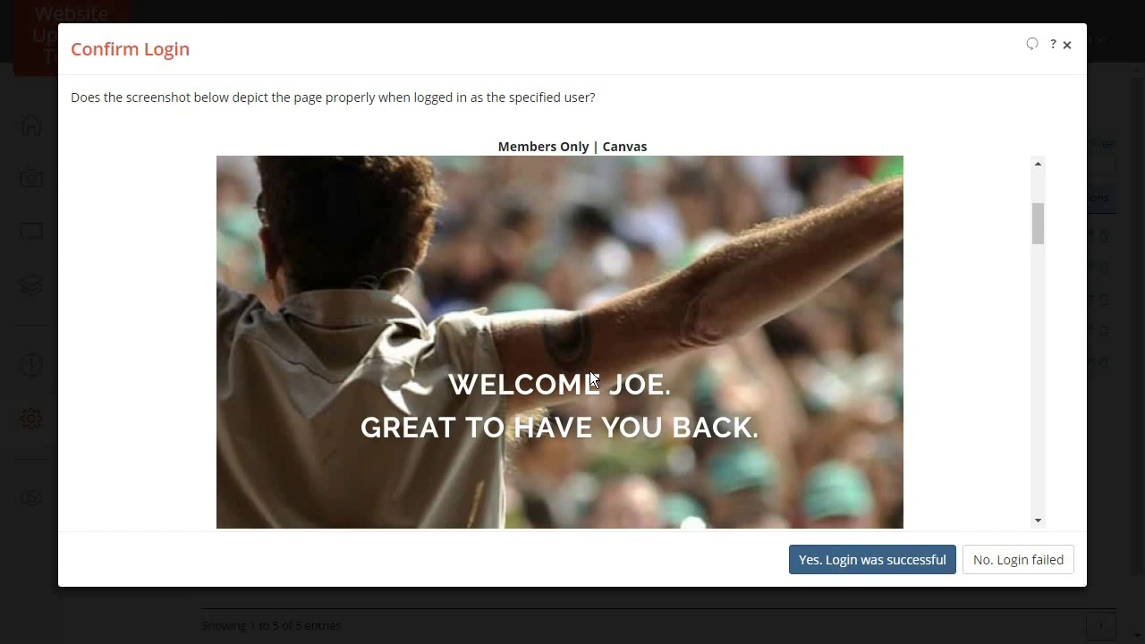
pyautogui.click(835, 561)
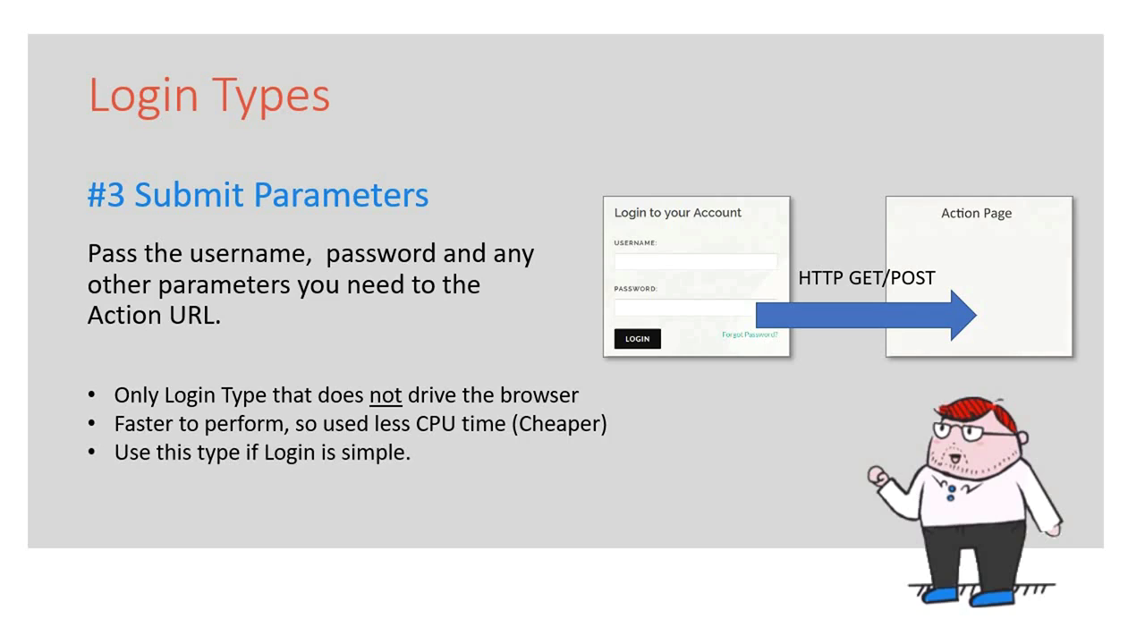
# Advance the Login Types presentation to the #4 Specify Actions slide.
pyautogui.press('Right')
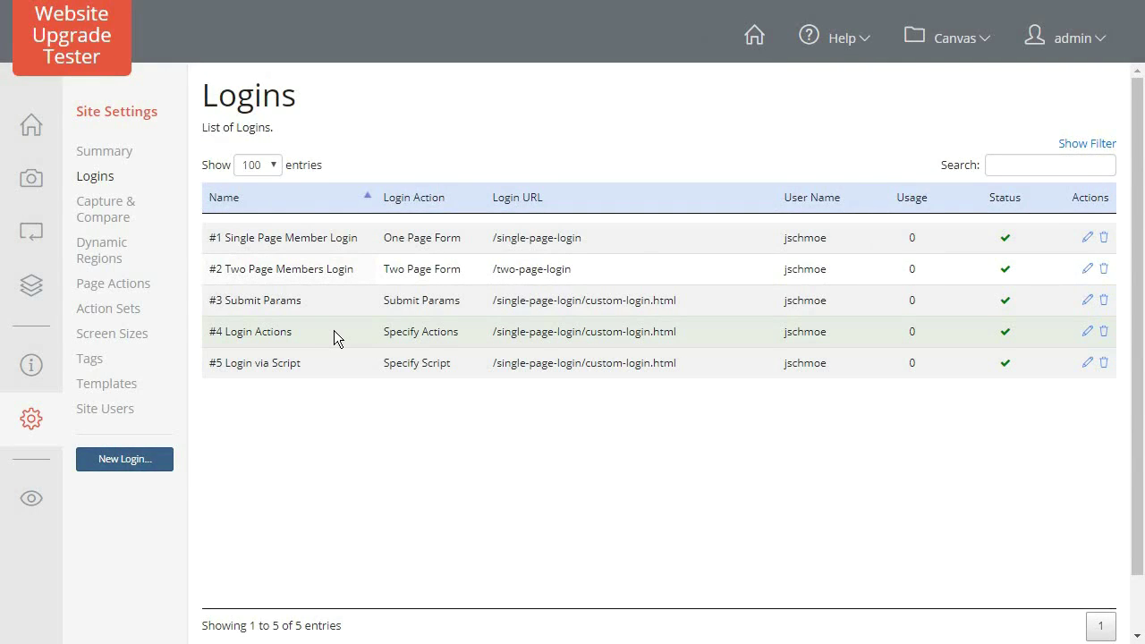
# Open #4 Login Actions, review its Specify Actions type, form URL and 600-second timeout, then continue.
pyautogui.click(1088, 332)
pyautogui.click(723, 117)
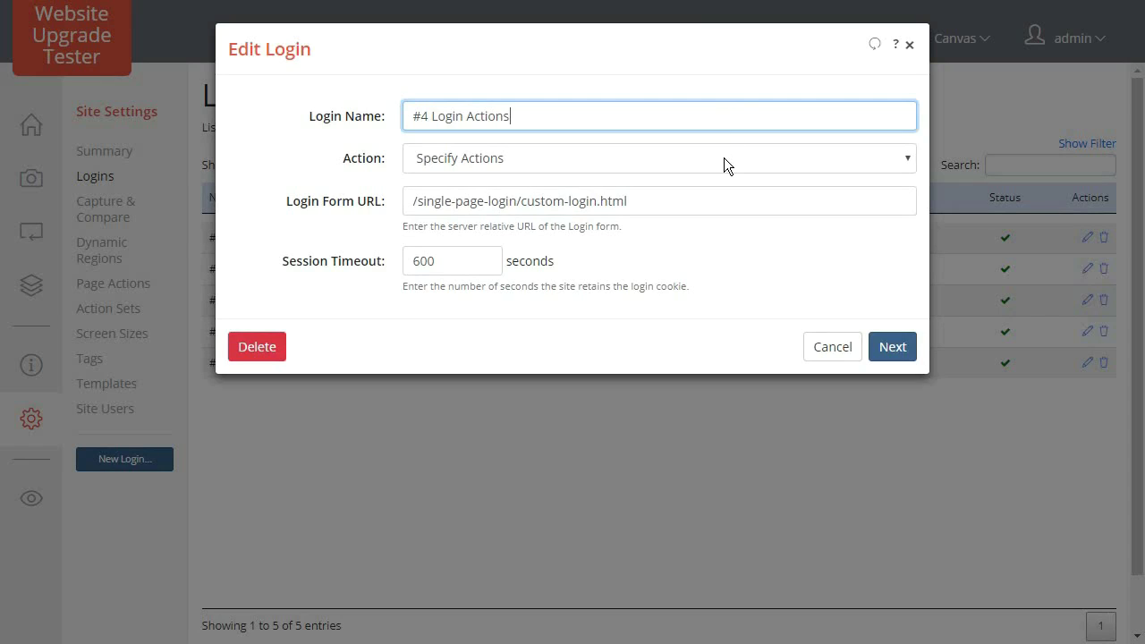
pyautogui.click(724, 158)
pyautogui.click(724, 158)
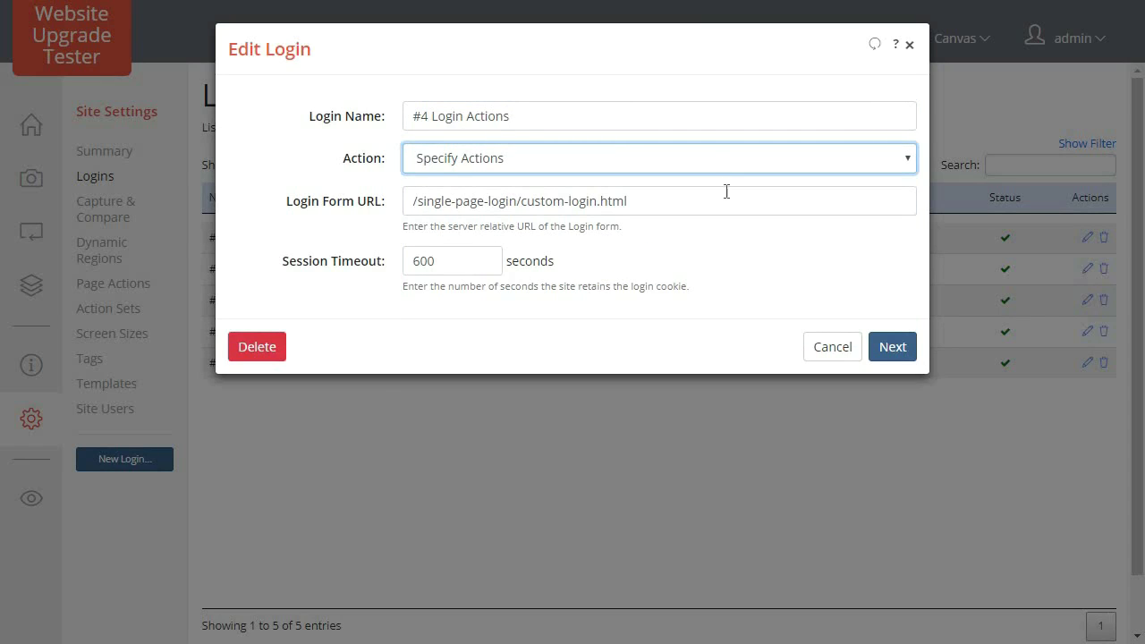
pyautogui.click(727, 201)
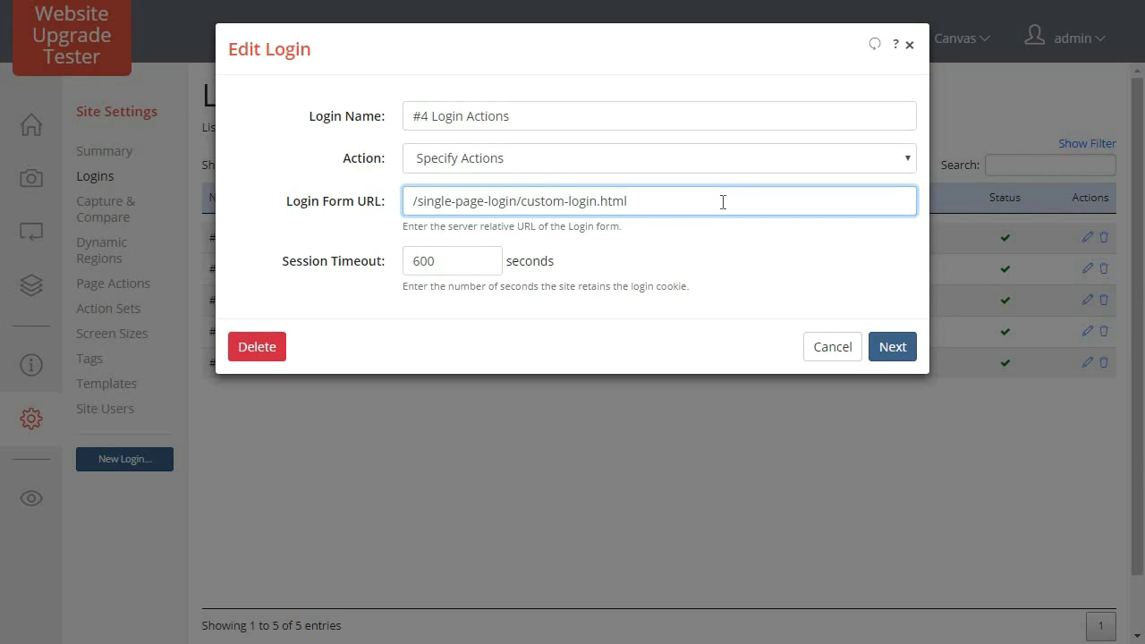
pyautogui.click(487, 261)
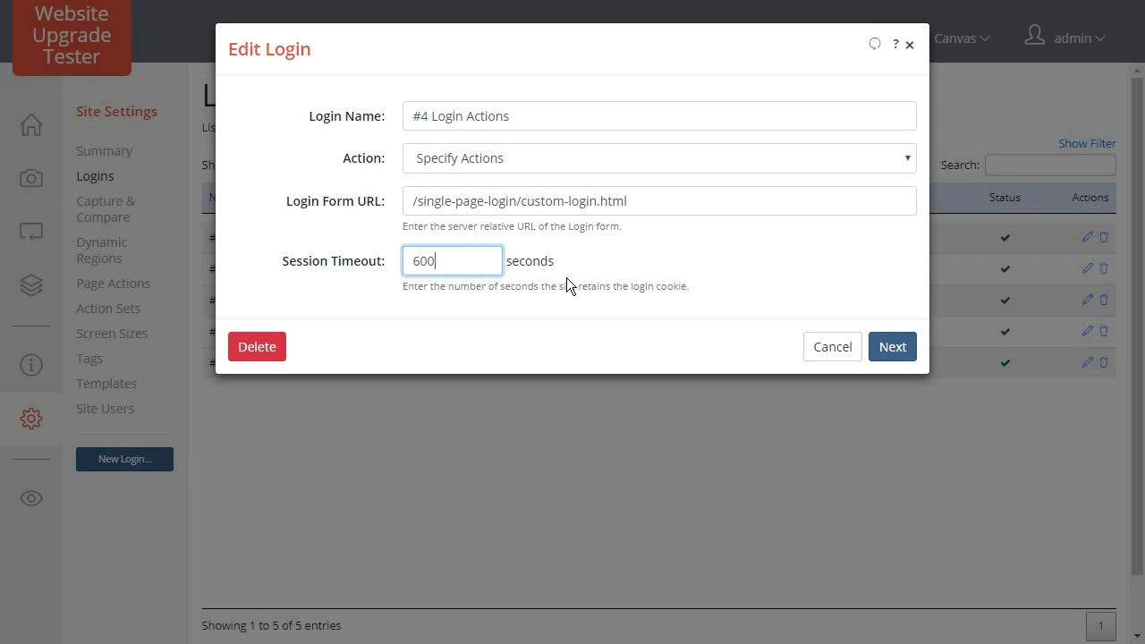
pyautogui.click(891, 350)
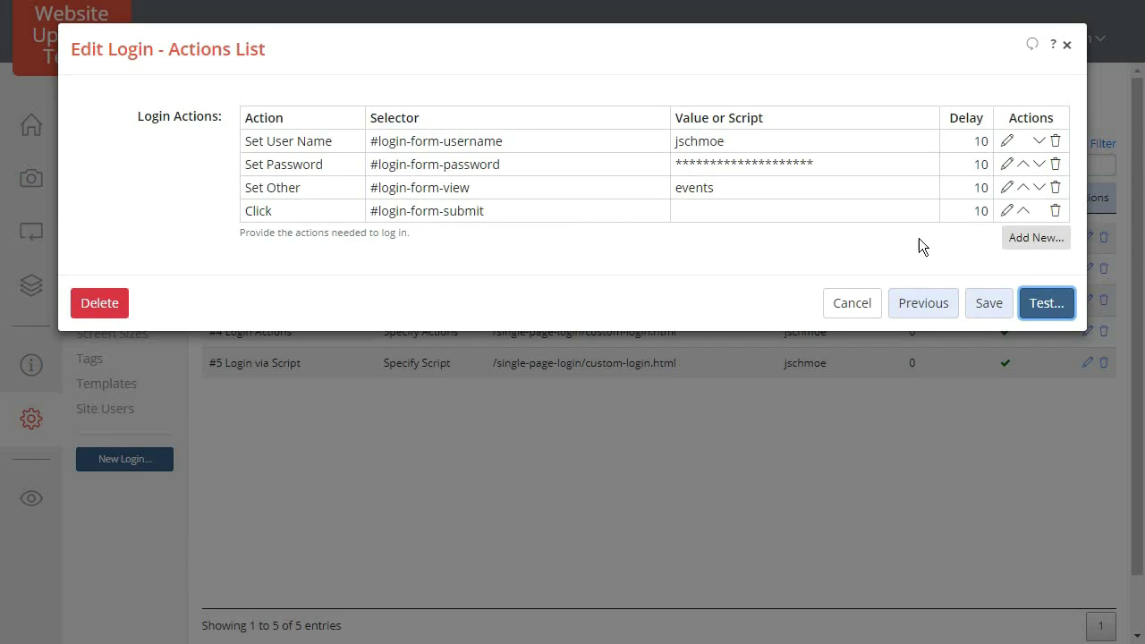
pyautogui.click(1020, 238)
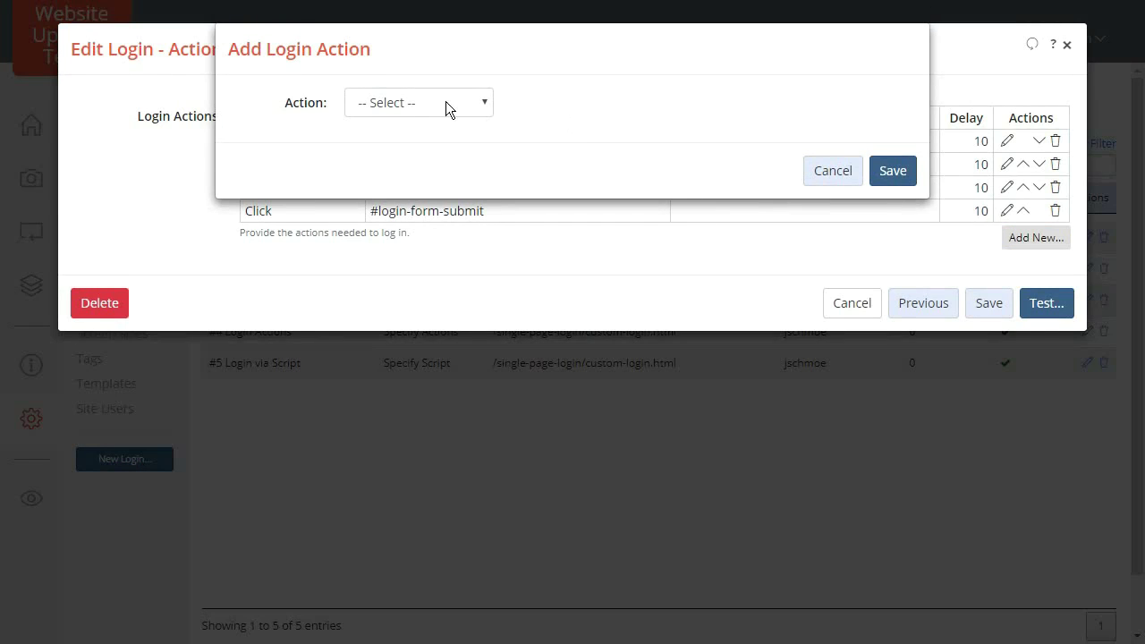
pyautogui.click(432, 99)
pyautogui.click(422, 159)
pyautogui.click(415, 101)
pyautogui.click(414, 188)
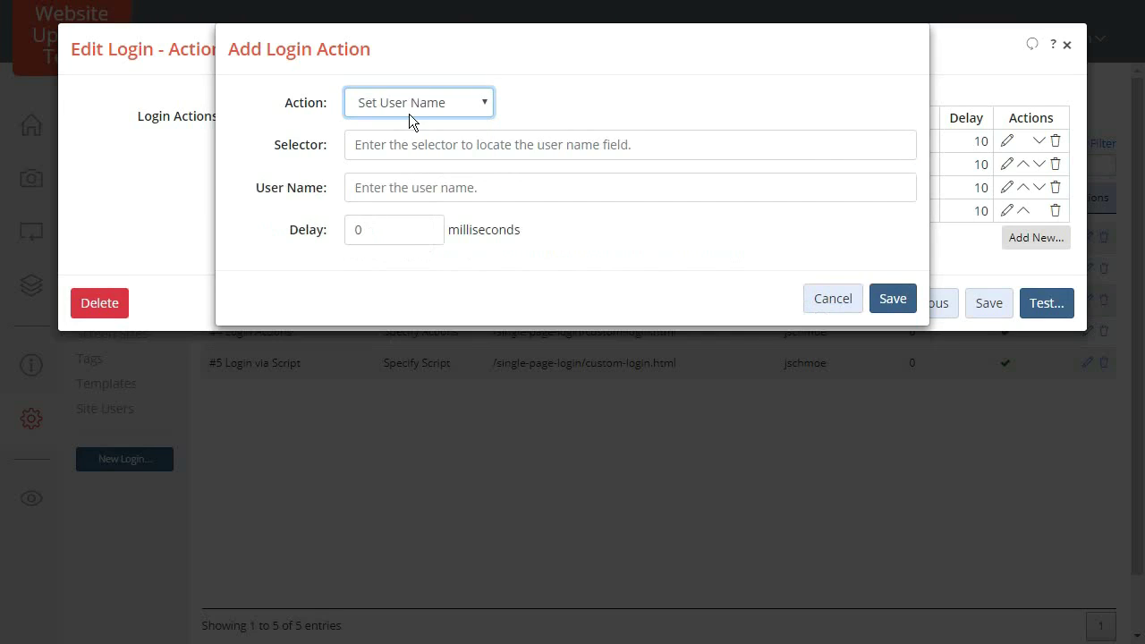
pyautogui.click(408, 100)
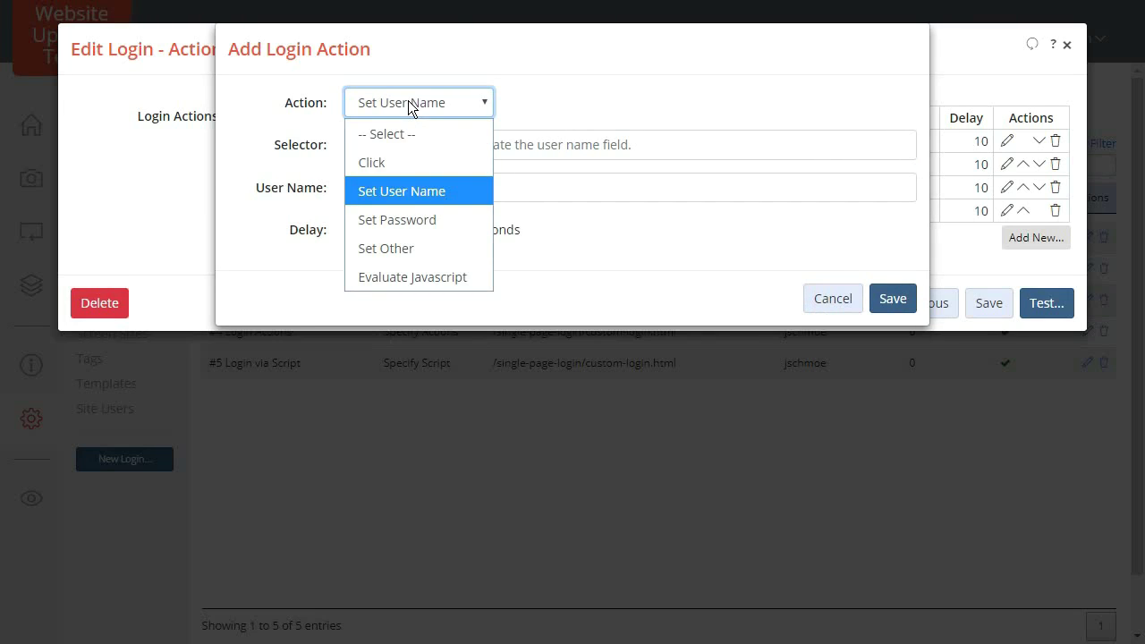
pyautogui.click(412, 211)
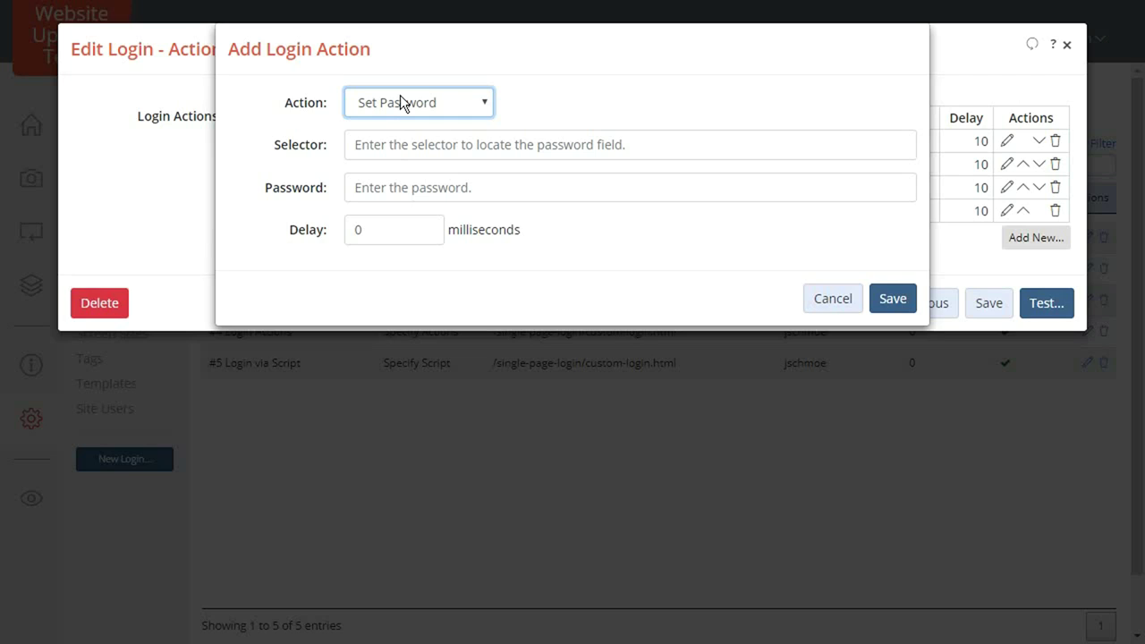
pyautogui.click(399, 153)
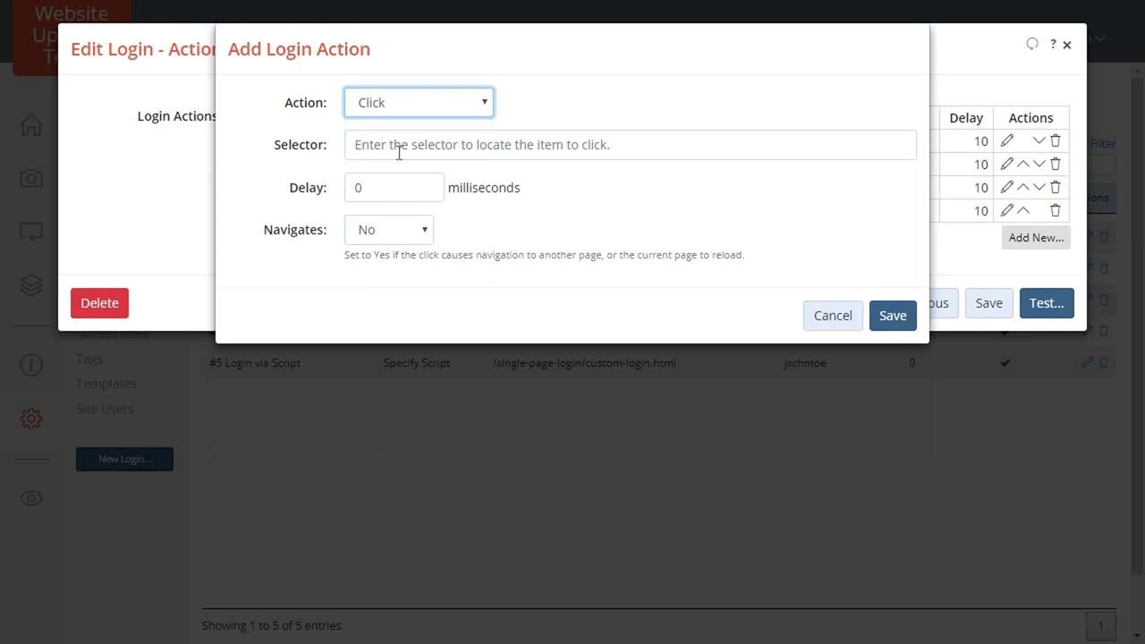
pyautogui.click(395, 230)
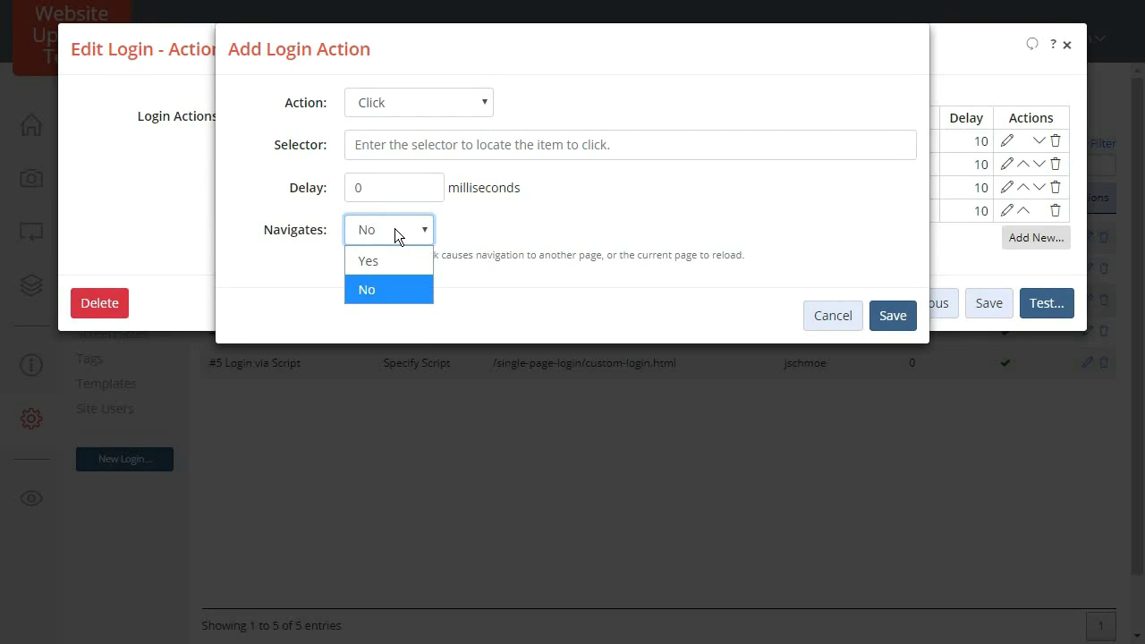
pyautogui.click(395, 230)
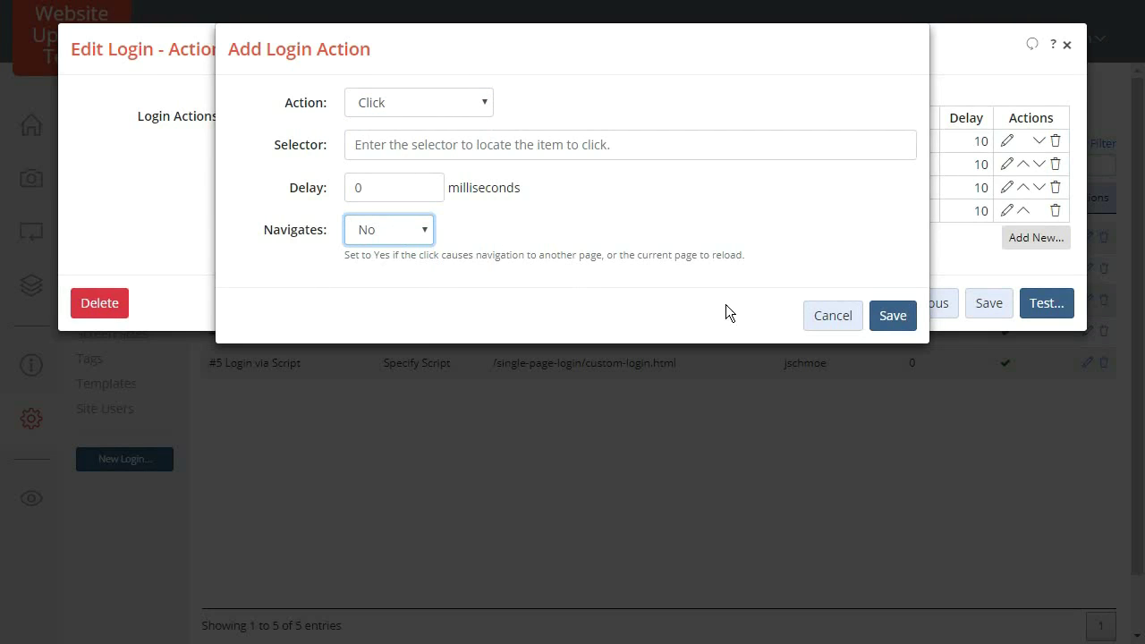
pyautogui.click(818, 317)
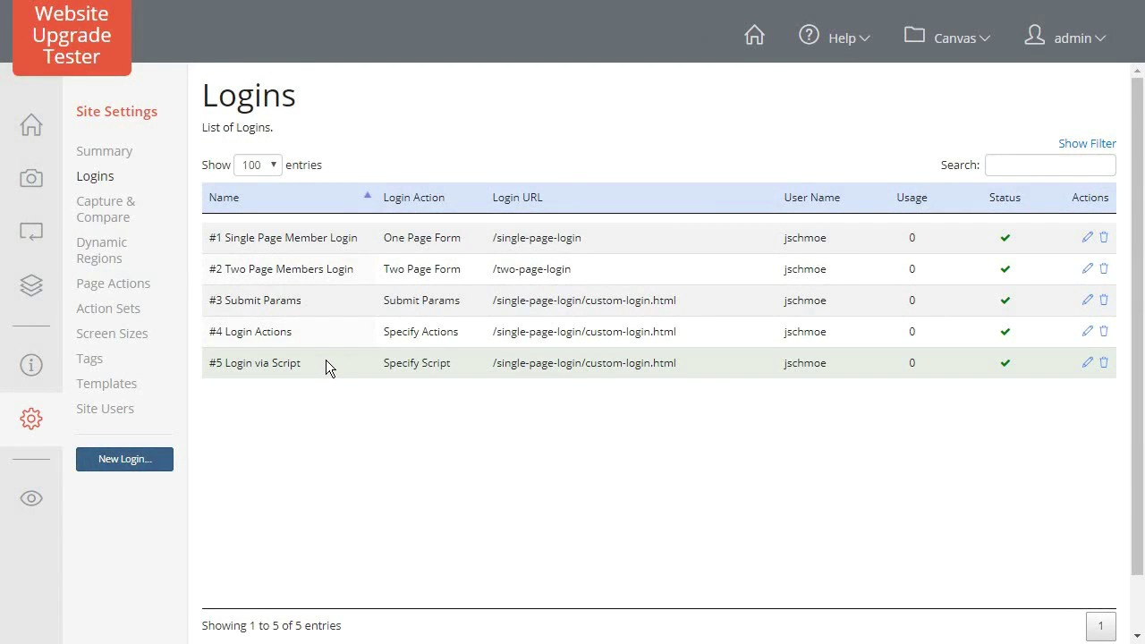
pyautogui.click(1089, 363)
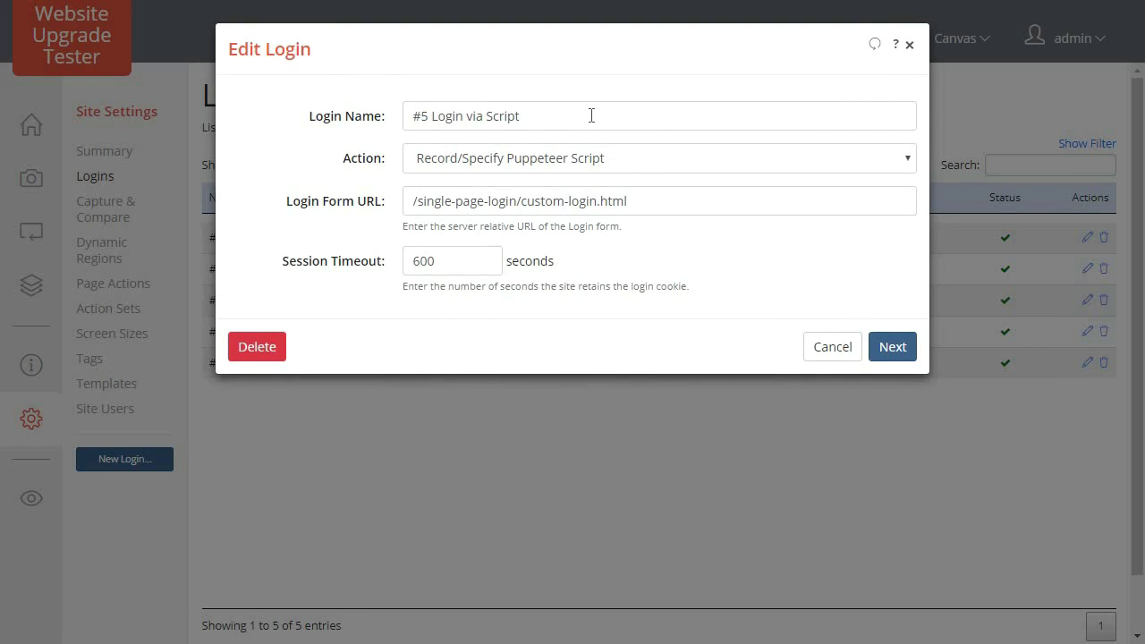
pyautogui.click(634, 157)
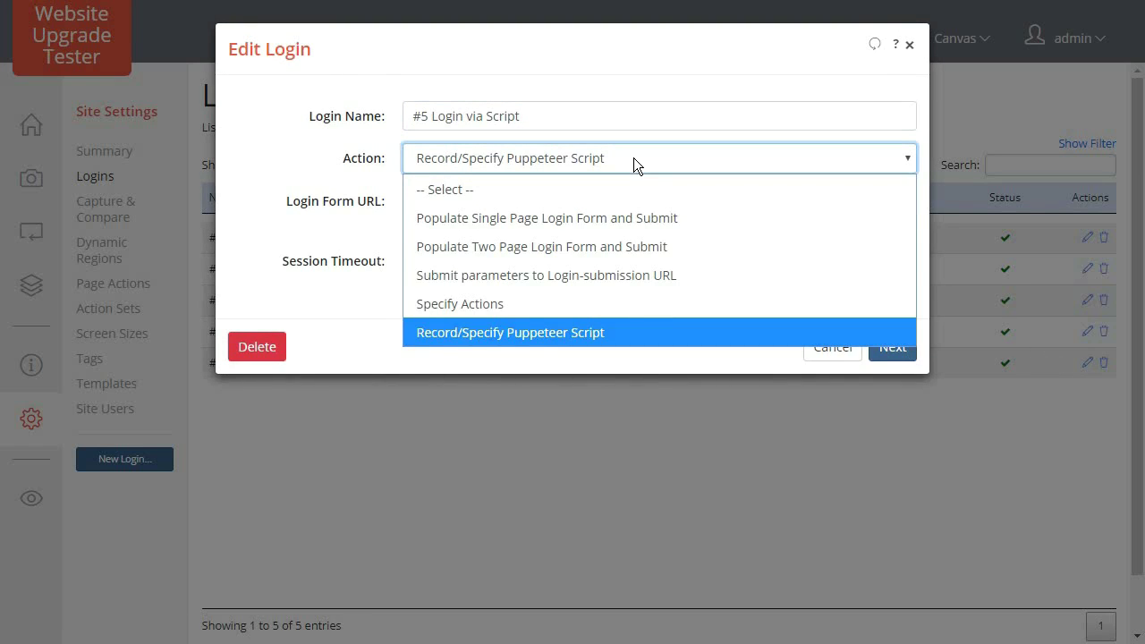
pyautogui.click(634, 158)
pyautogui.click(891, 346)
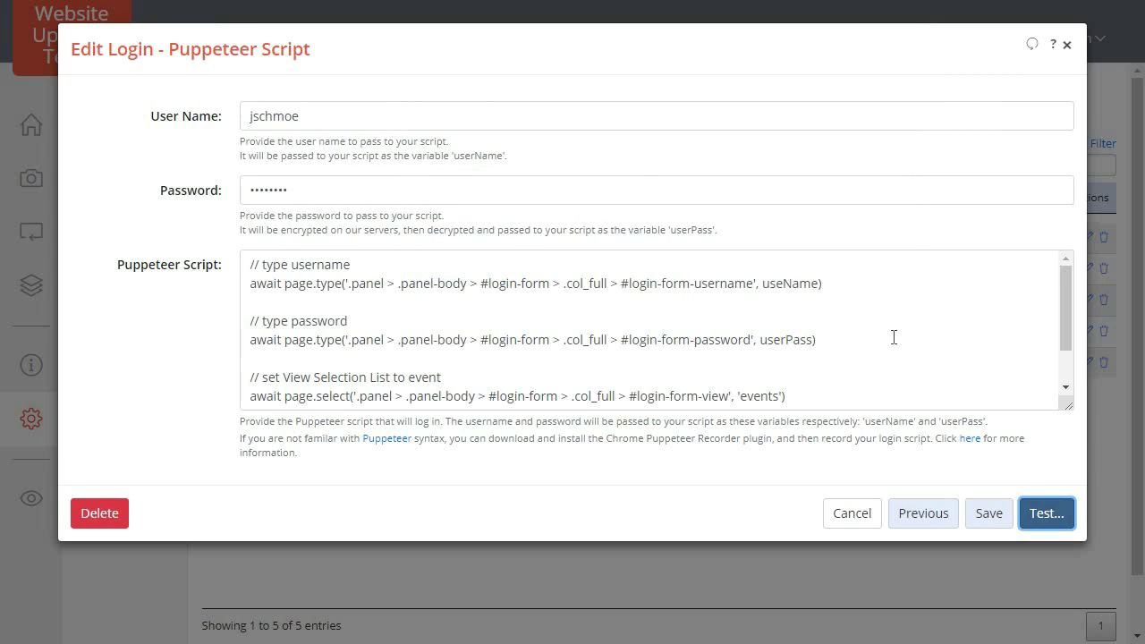
pyautogui.click(555, 118)
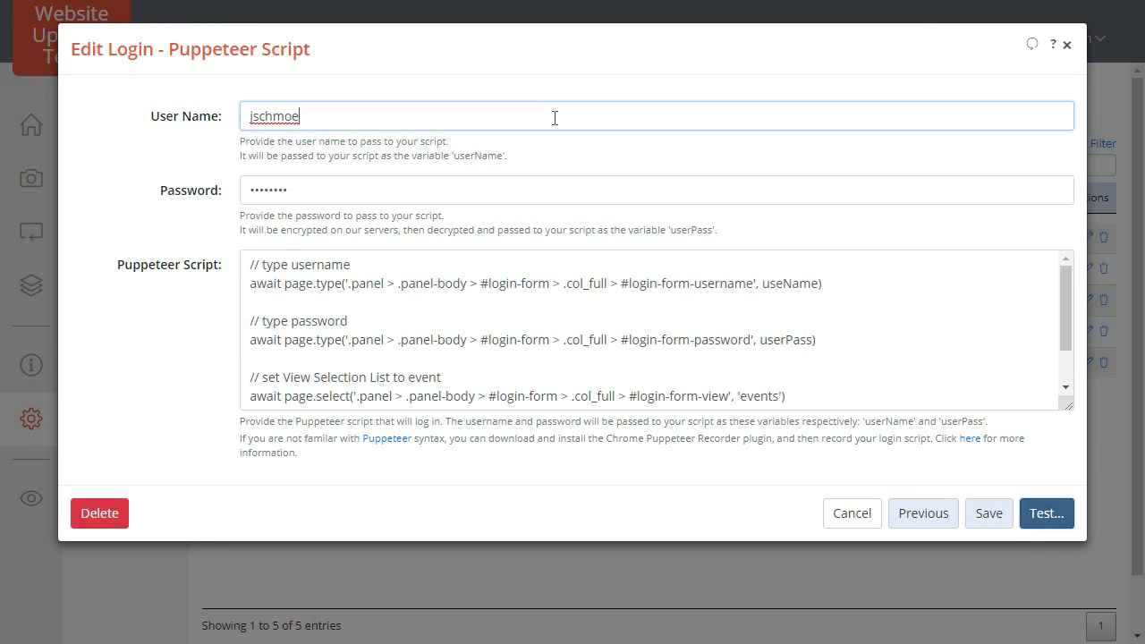
pyautogui.click(533, 185)
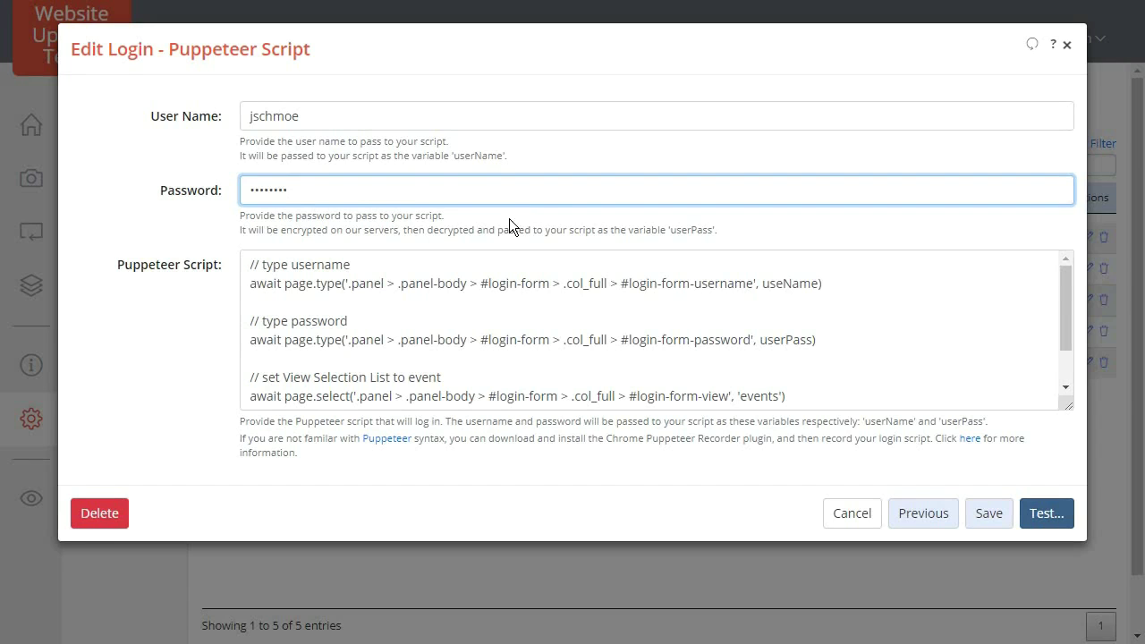
pyautogui.click(487, 261)
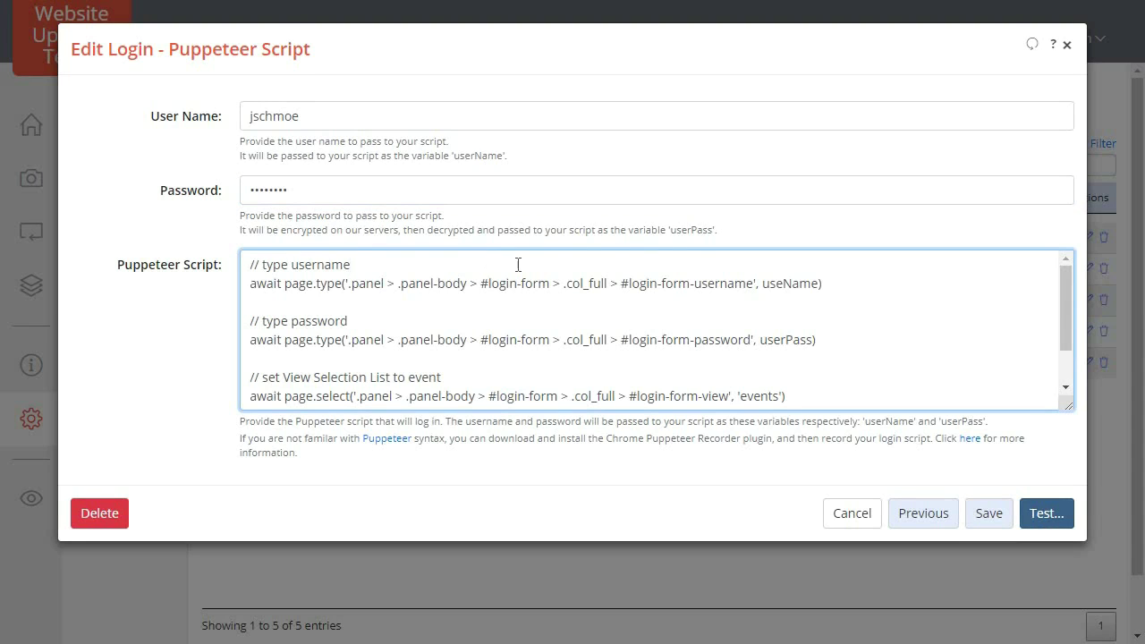
# Walk through the script's useName, userPass, events and submit steps, then cancel without saving.
pyautogui.doubleClick(802, 284)
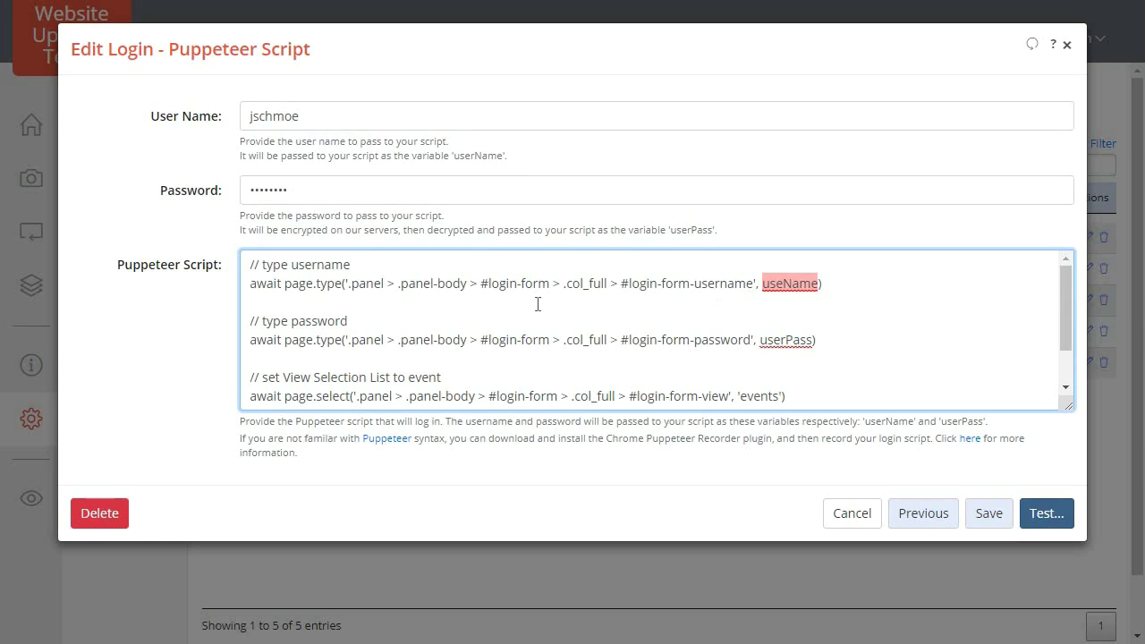
pyautogui.click(408, 318)
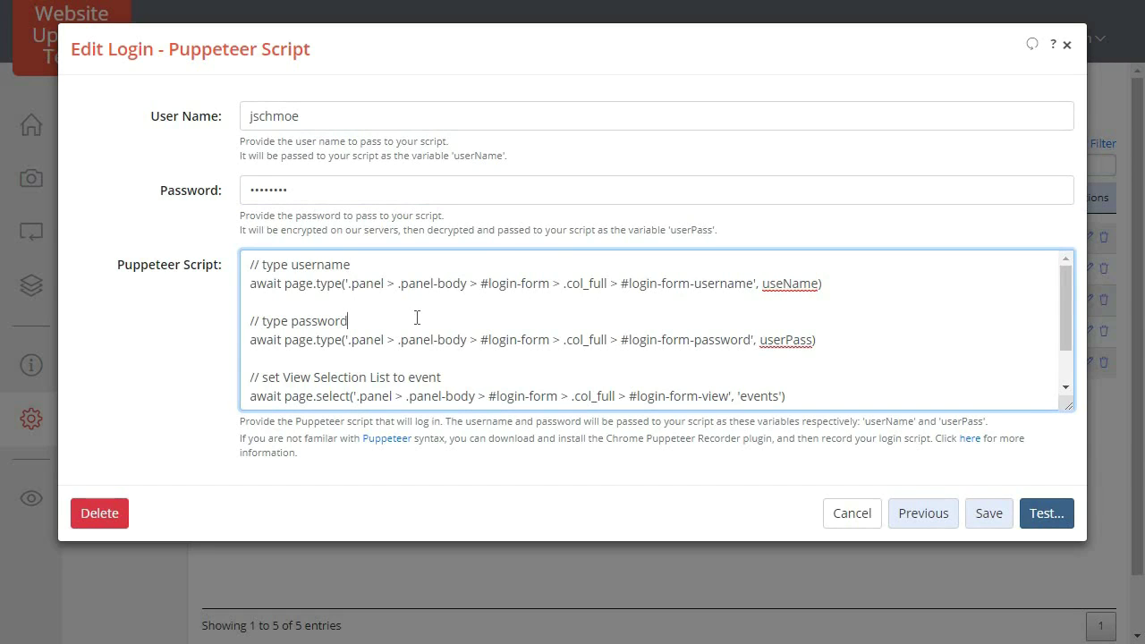
pyautogui.doubleClick(774, 336)
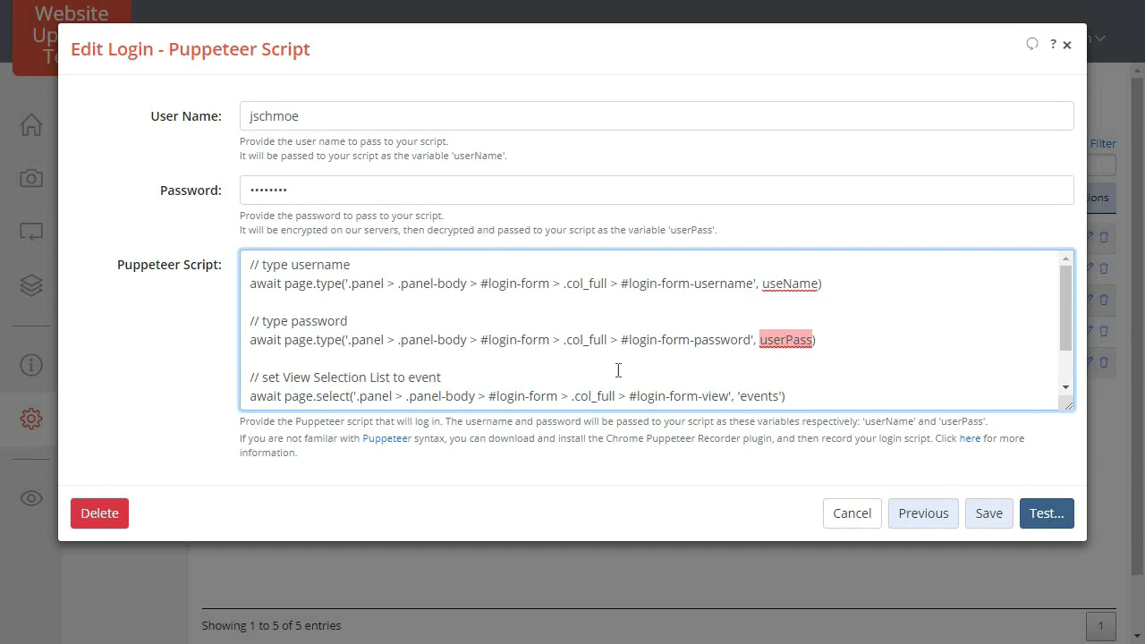
pyautogui.click(573, 374)
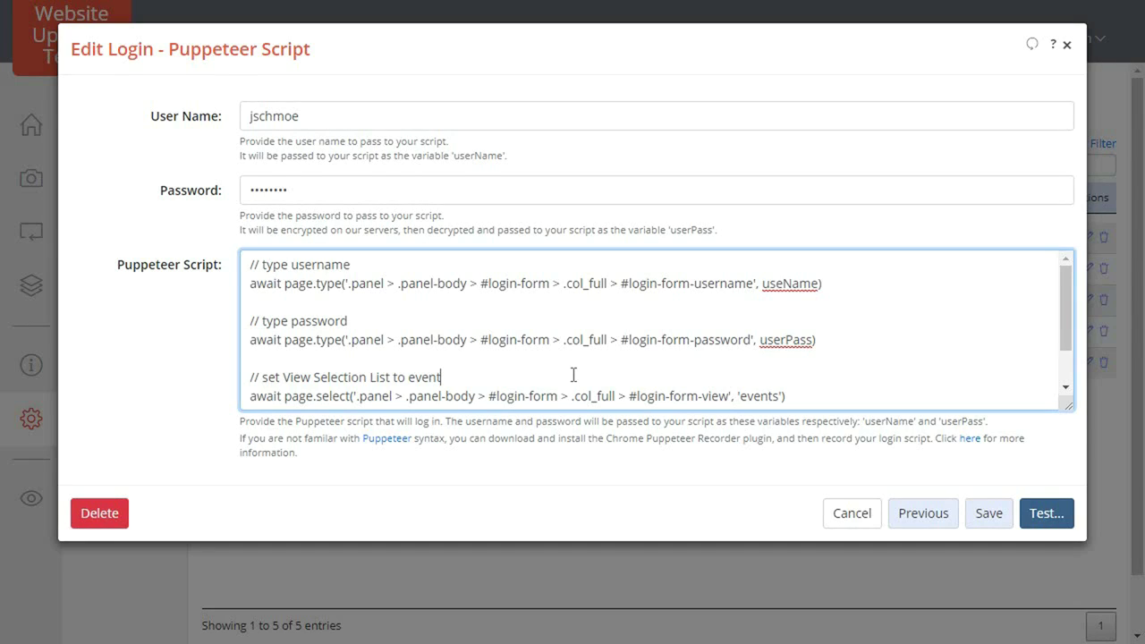
pyautogui.scroll(-2, 573, 374)
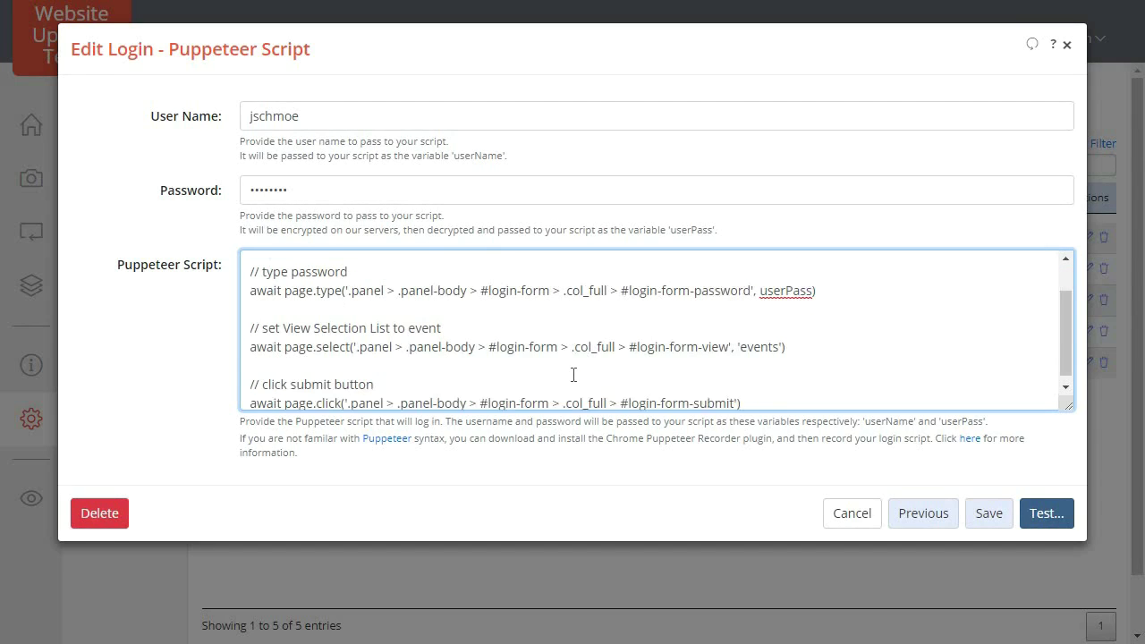
pyautogui.click(392, 379)
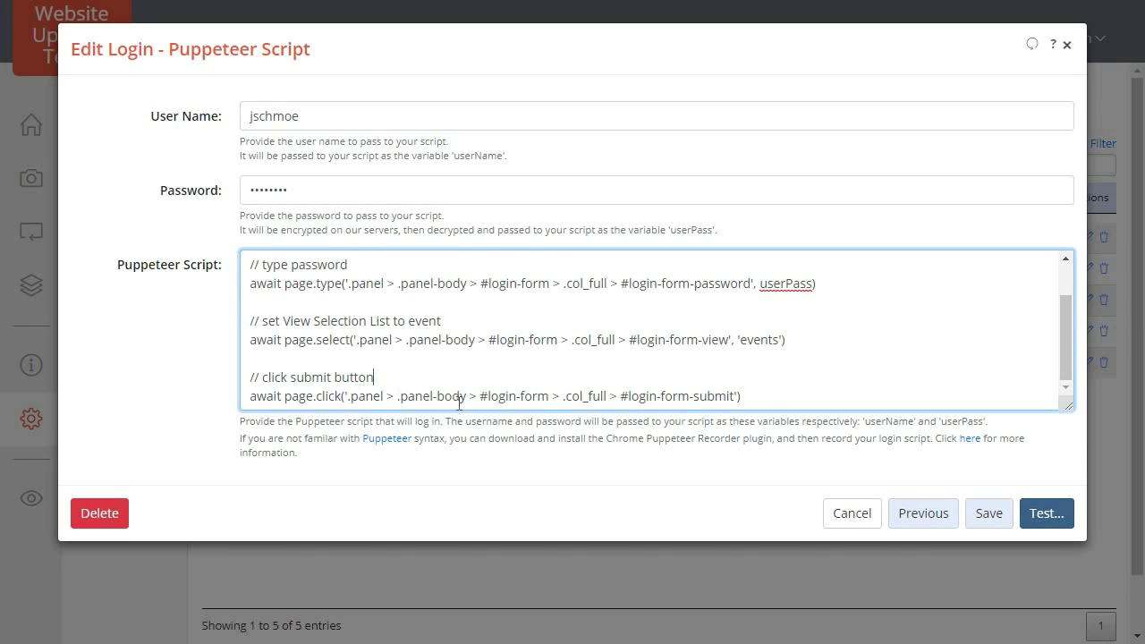
pyautogui.click(855, 516)
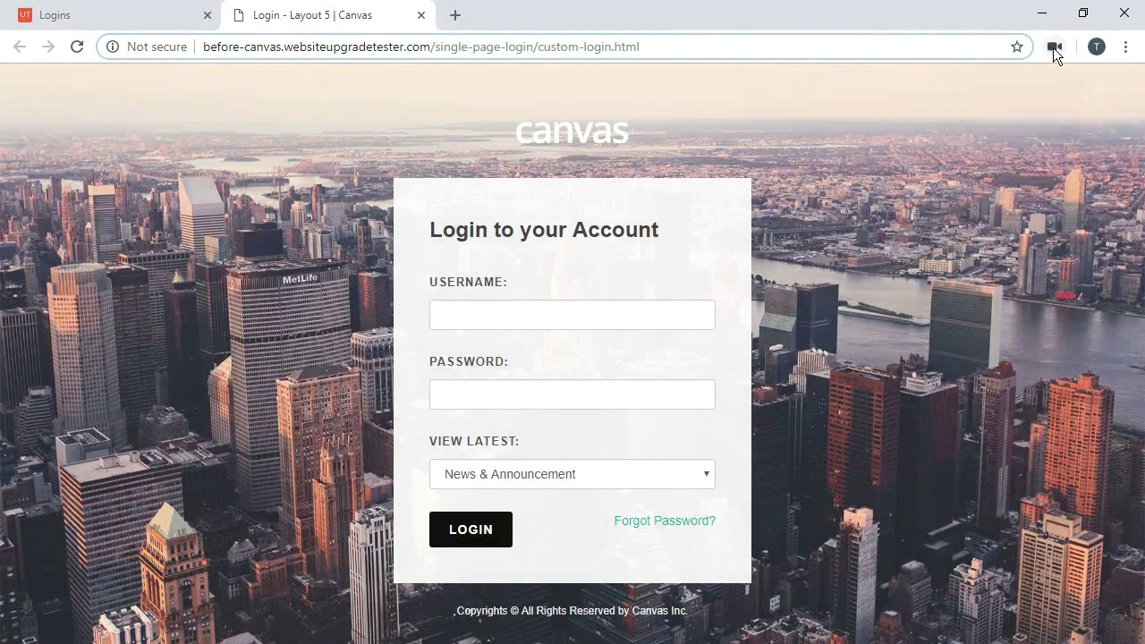
# Start a Puppeteer Recorder recording and fill in the Canvas username and the account password.
pyautogui.click(1055, 49)
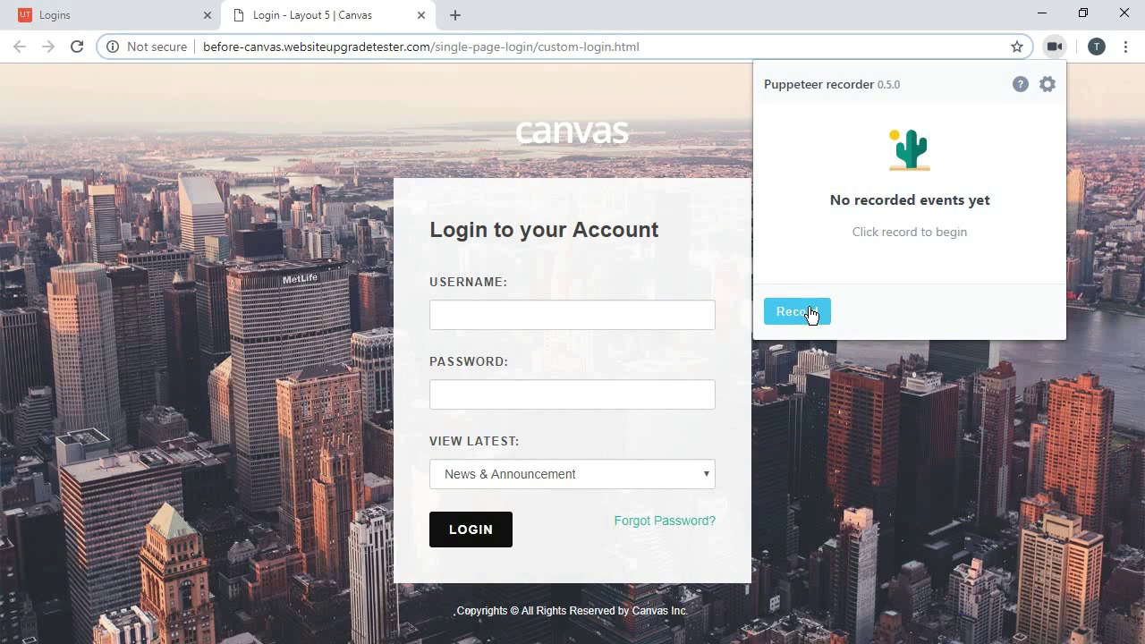
pyautogui.click(822, 304)
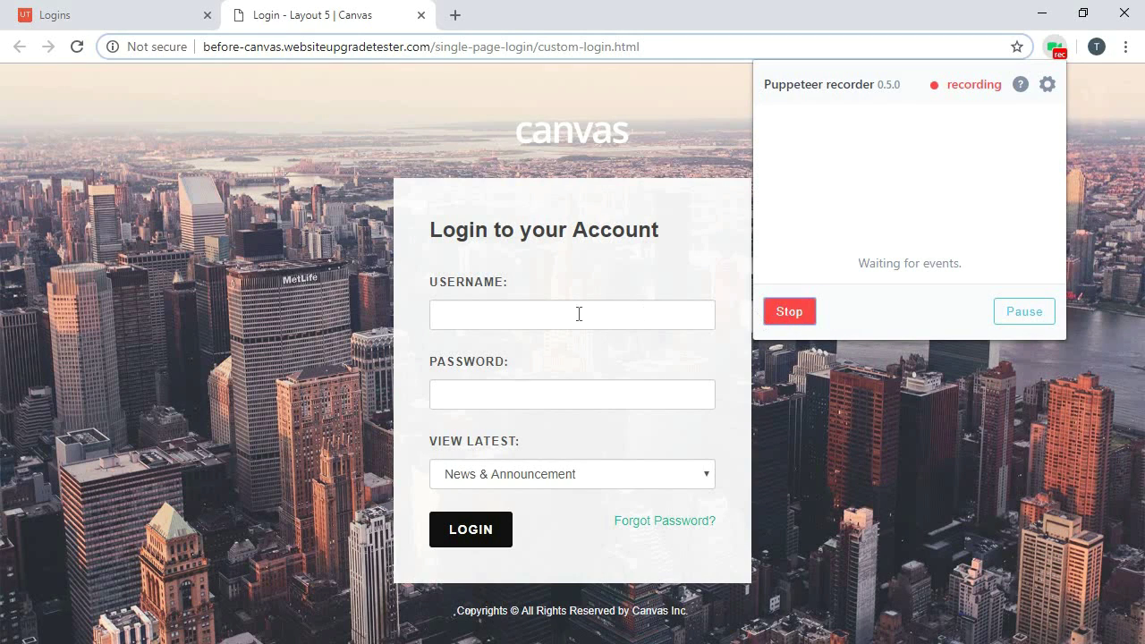
pyautogui.click(495, 314)
pyautogui.click(495, 354)
pyautogui.press('Tab')
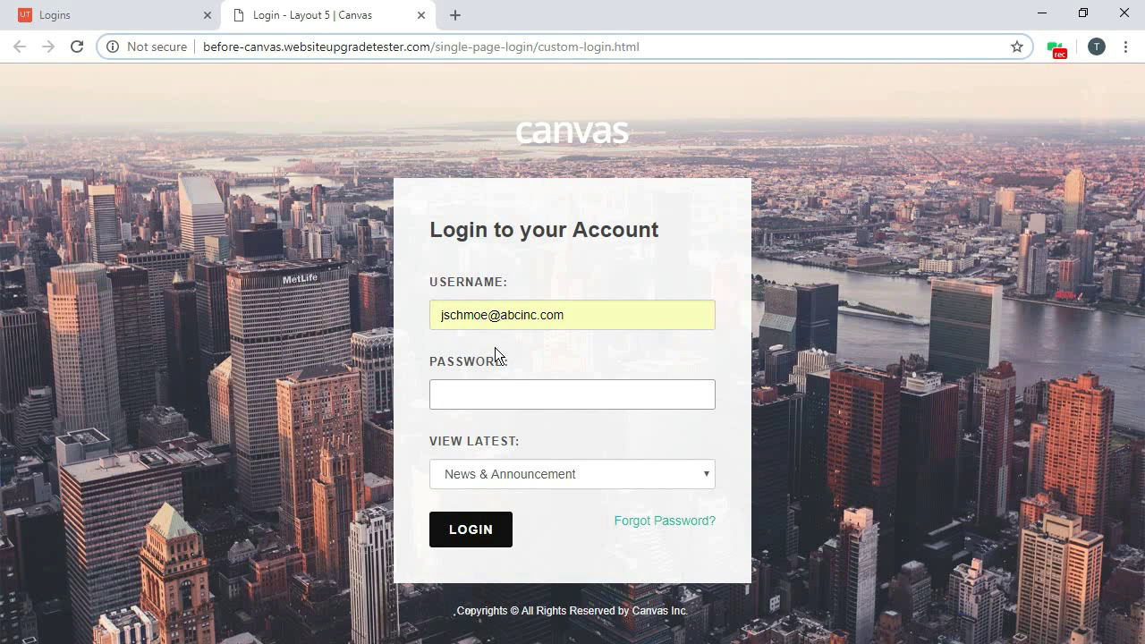
pyautogui.write('abcdefgh')
pyautogui.press('Tab')
# Choose Events for View Latest, submit the login, stop recording and copy the generated script.
pyautogui.click(517, 473)
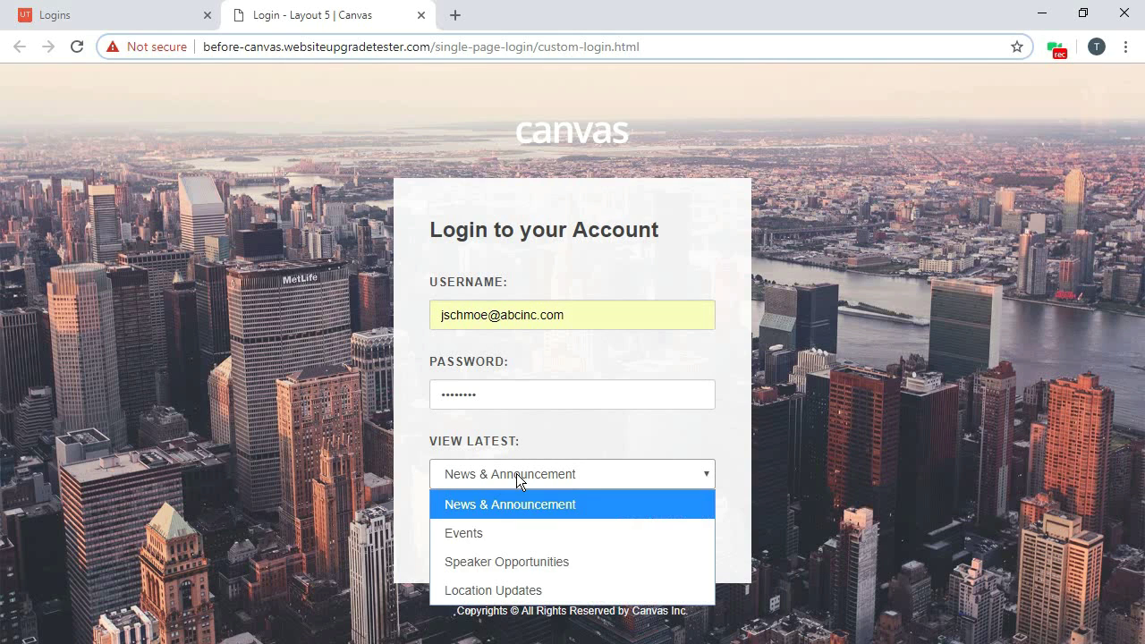
pyautogui.click(495, 536)
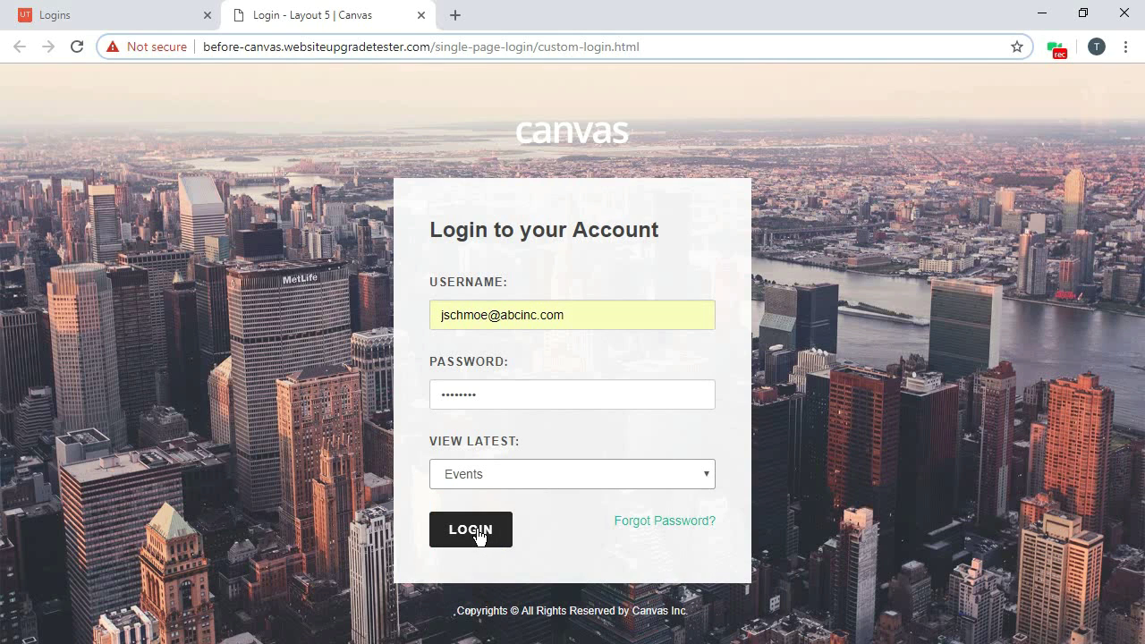
pyautogui.click(479, 533)
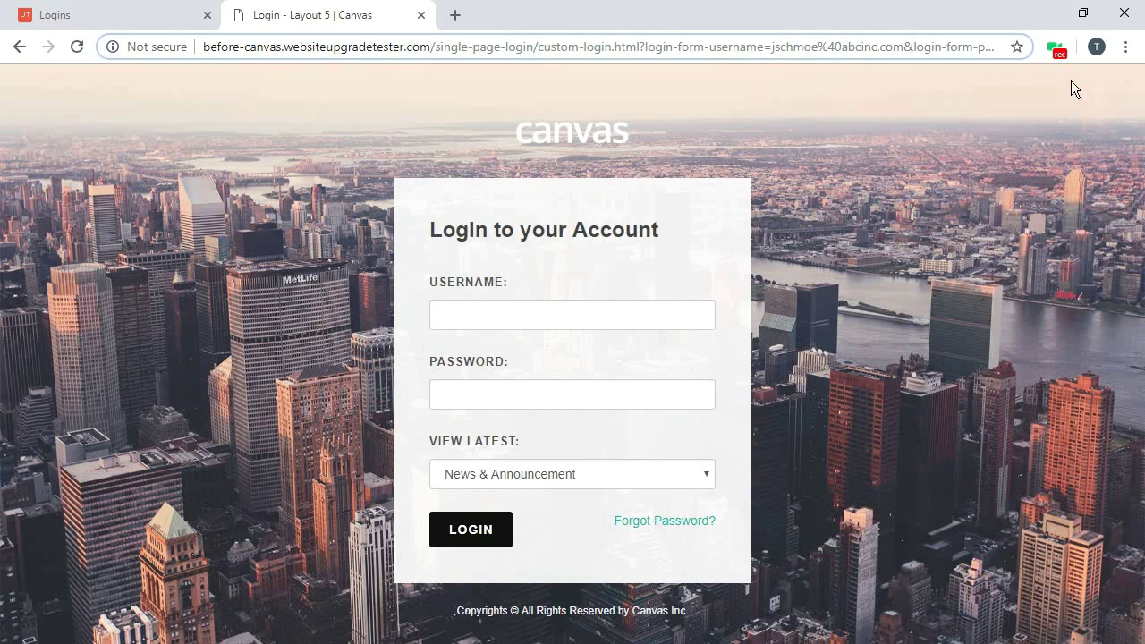
pyautogui.click(1057, 47)
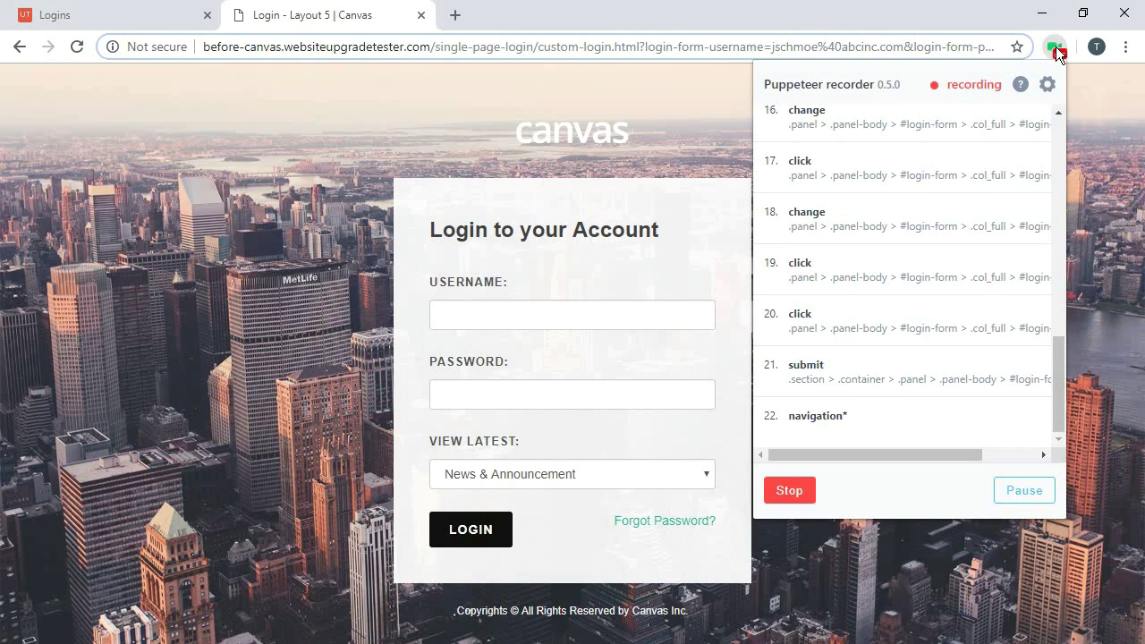
pyautogui.click(794, 493)
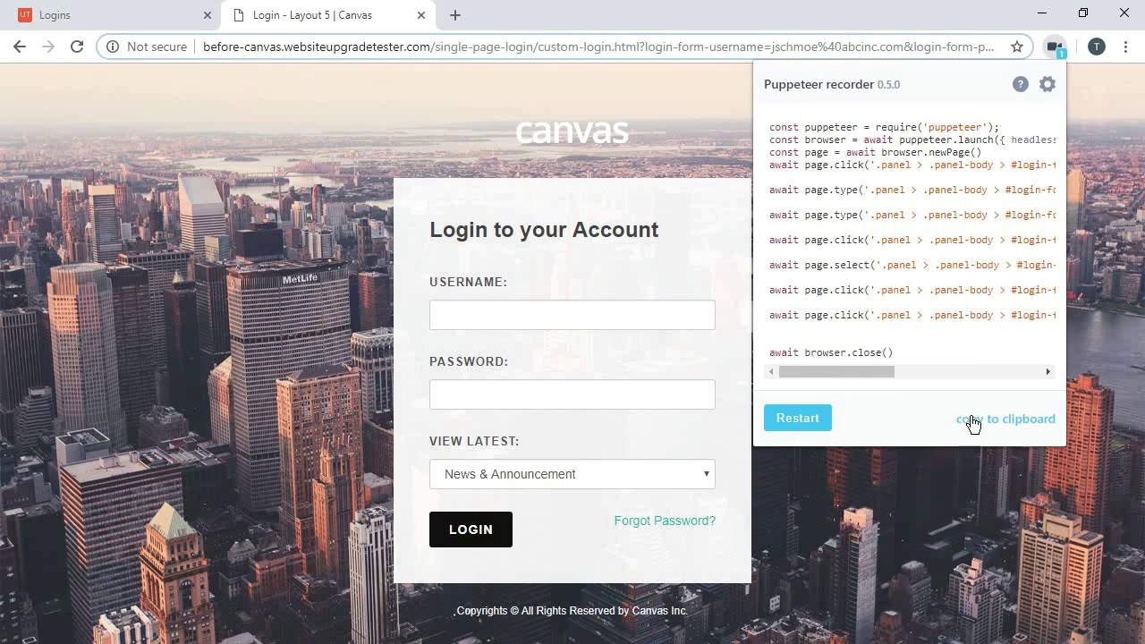
pyautogui.click(994, 420)
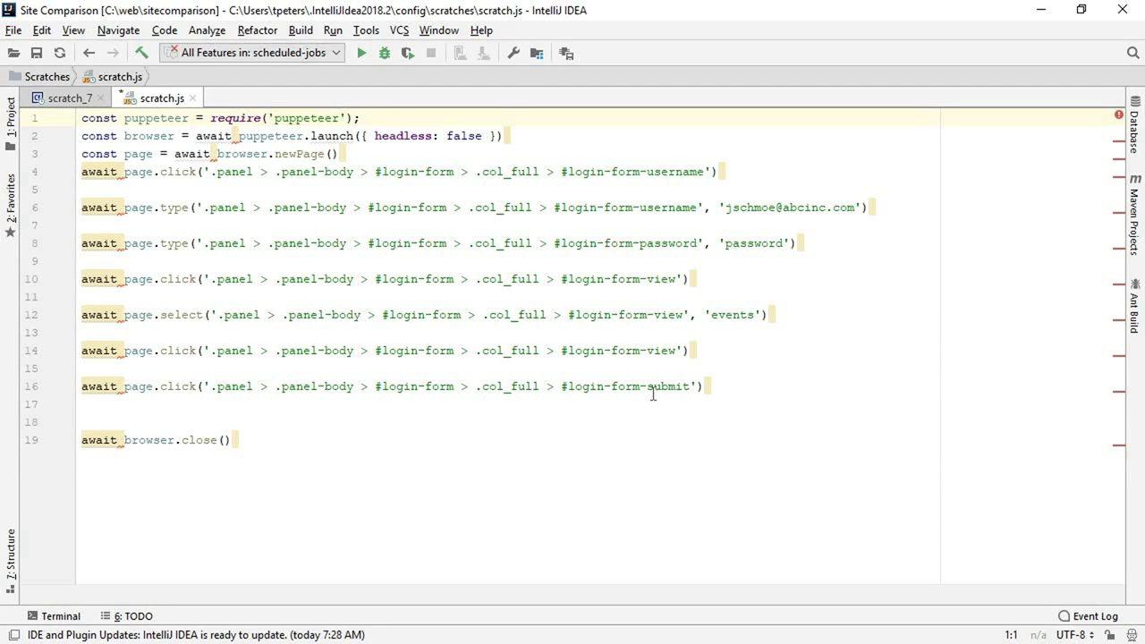
# Delete the script's first three puppeteer setup lines, then bring up Puppeteer Recorder's options in Chrome.
pyautogui.hotkey('shift', 'Down')
pyautogui.hotkey('shift', 'Down')
pyautogui.hotkey('shift', 'Down')
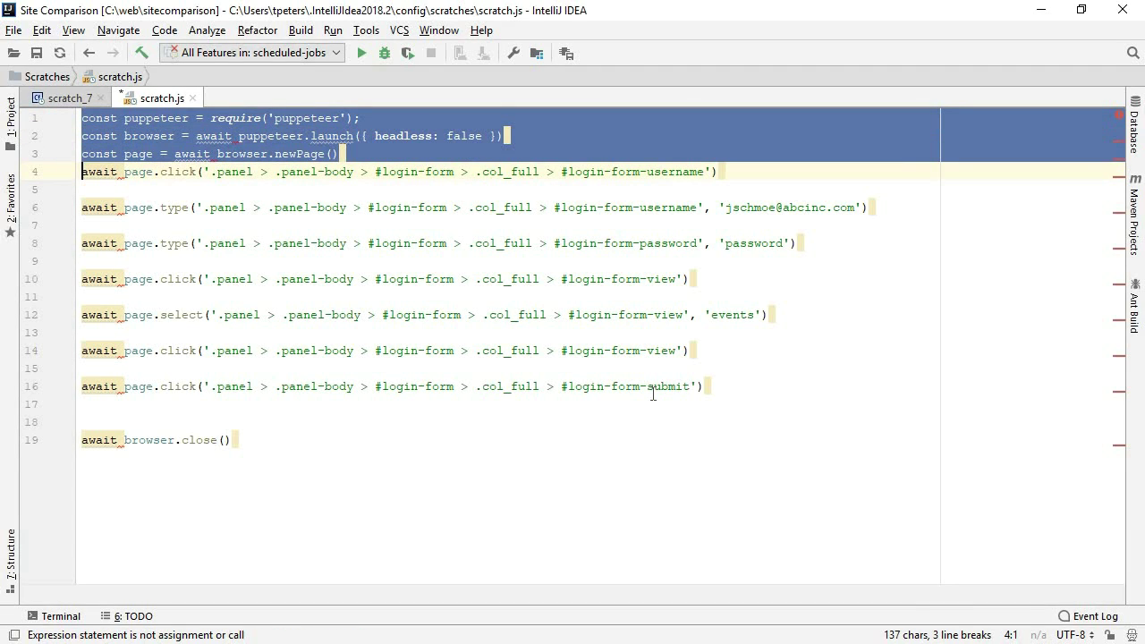
pyautogui.press('Delete')
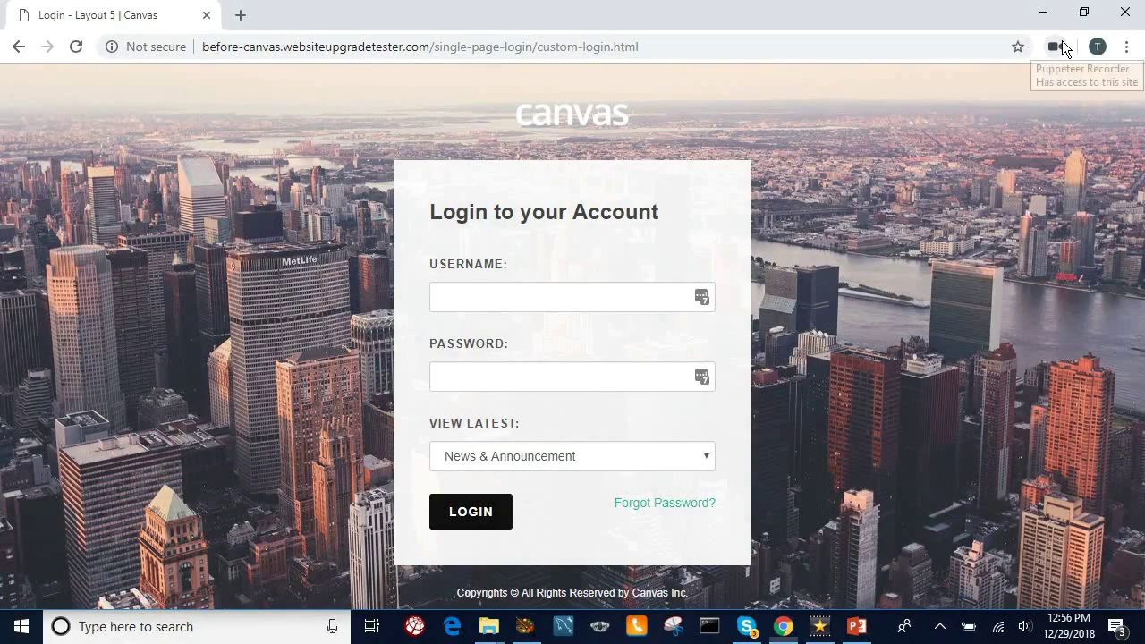
pyautogui.click(1062, 43)
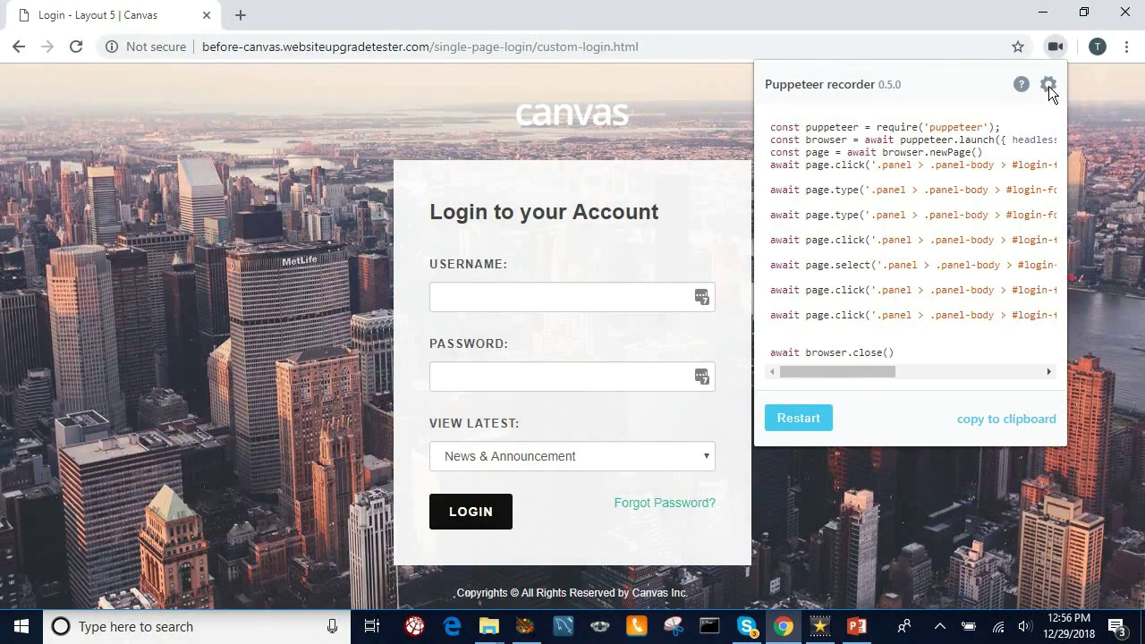
pyautogui.click(1049, 86)
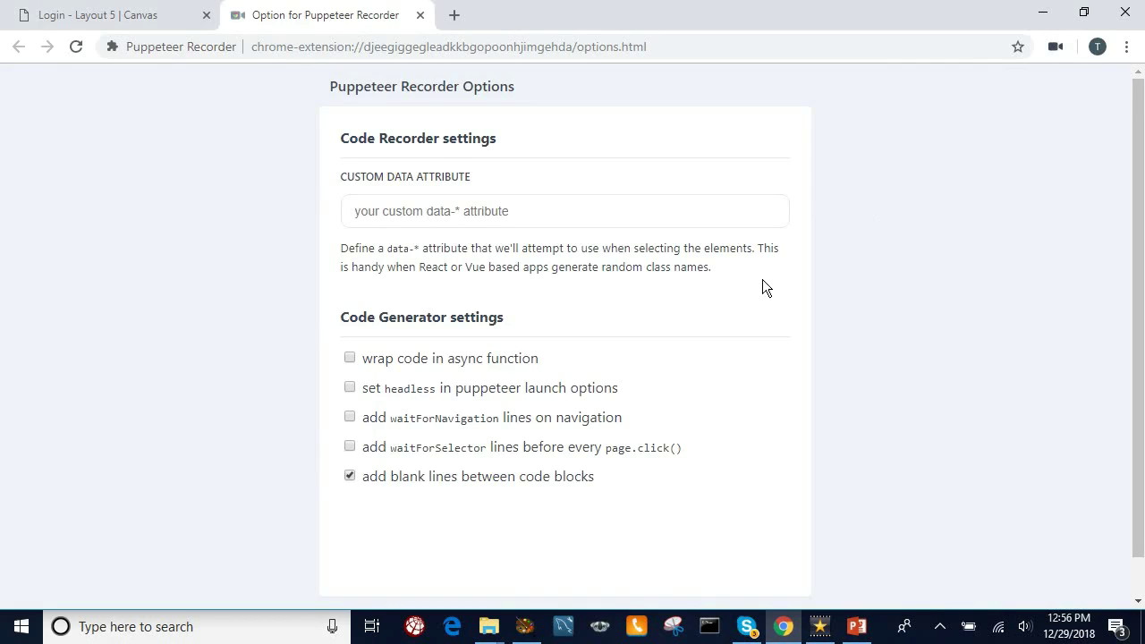